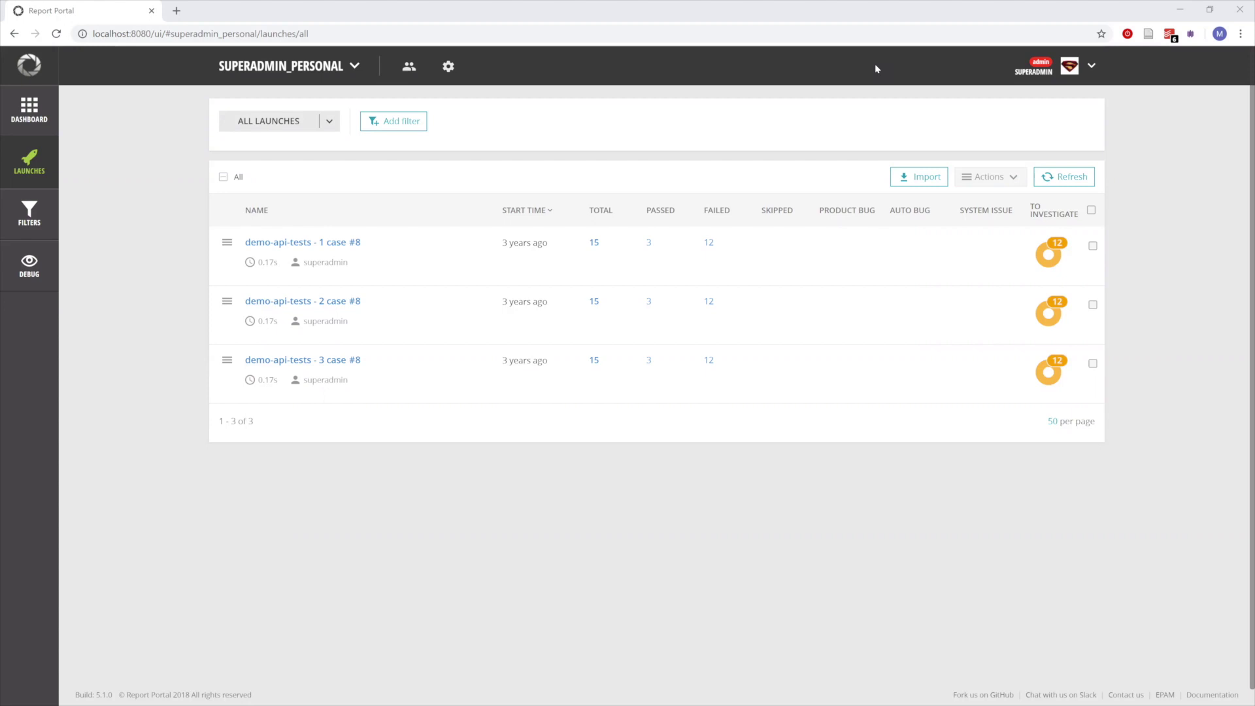
- Open testItemAssertionError from the To Investigate items of demo-api-tests - 1 case #8 and examine its full error log
{"action": "left_click", "coordinate": [1051, 257]}
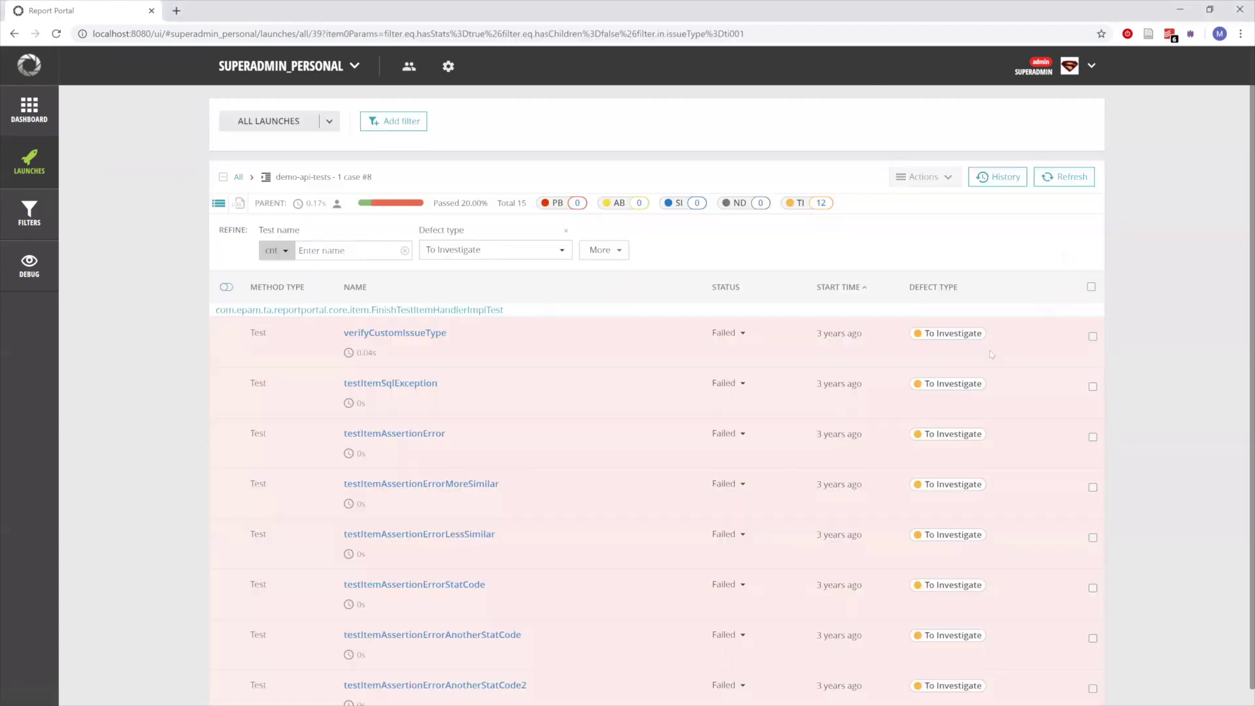
{"action": "left_click", "coordinate": [410, 434]}
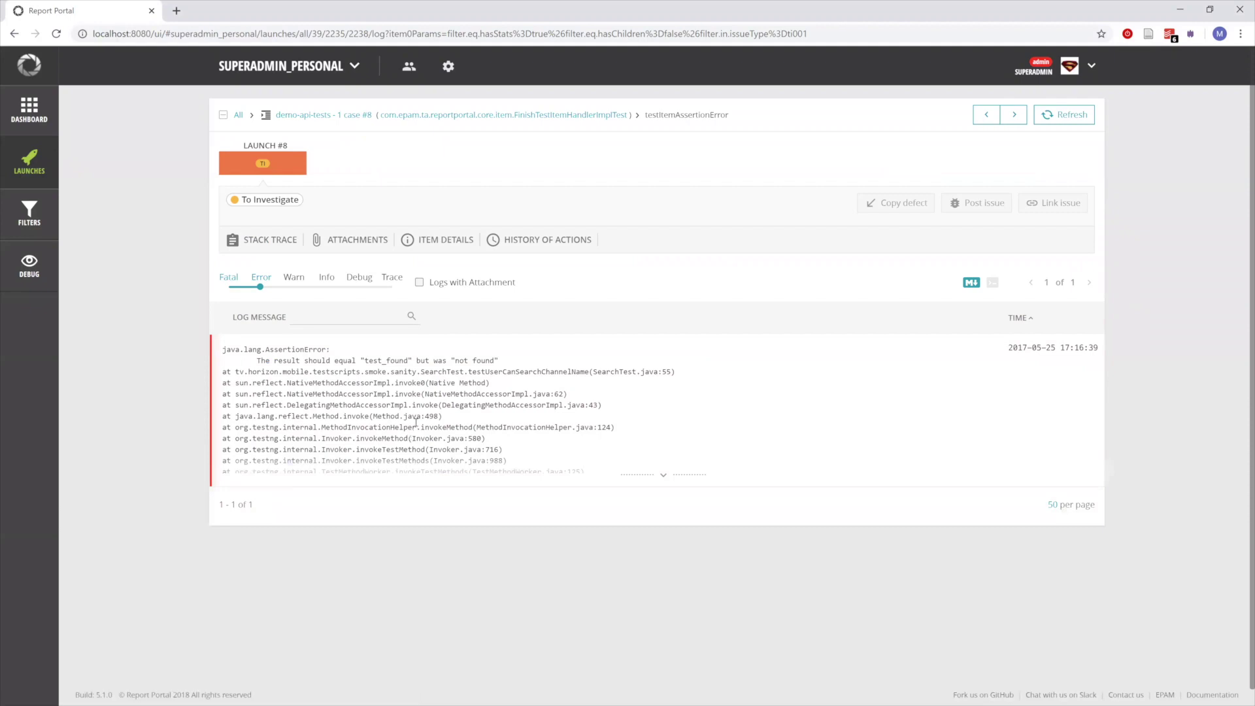
{"action": "left_click", "coordinate": [671, 480]}
{"action": "left_click_drag", "start_coordinate": [225, 349], "coordinate": [500, 363]}
{"action": "left_click", "coordinate": [559, 370]}
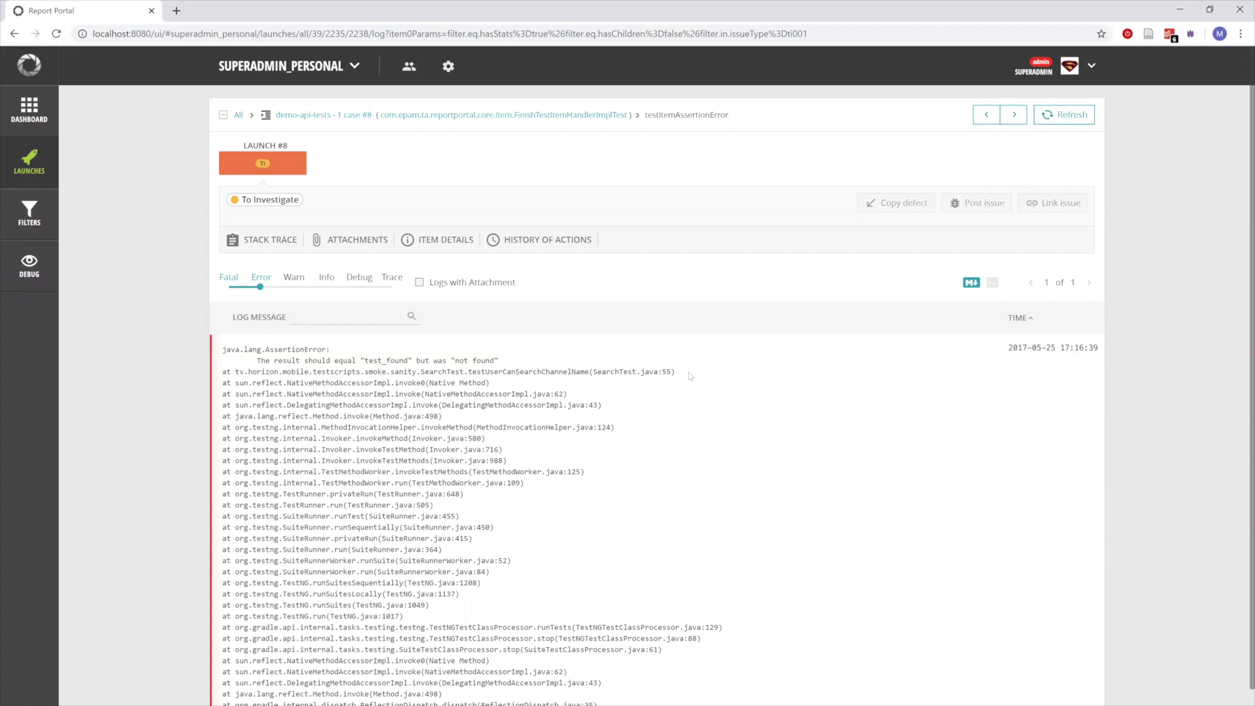
{"action": "left_click_drag", "start_coordinate": [236, 373], "coordinate": [592, 373]}
{"action": "left_click", "coordinate": [390, 346]}
- Open the defect type editor for testItemAssertionError and examine the error log of the similar item testItemAssertionErrorLessSimilar
{"action": "left_click", "coordinate": [234, 203]}
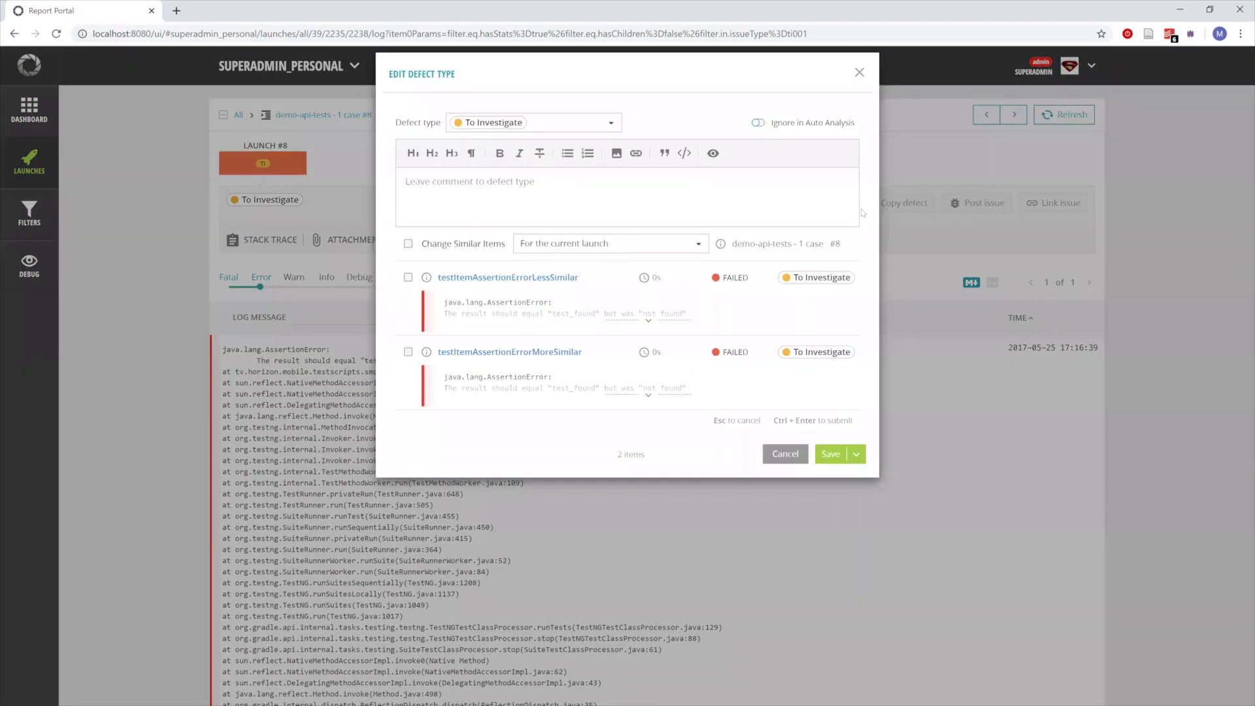
{"action": "left_click", "coordinate": [649, 320]}
{"action": "left_click_drag", "start_coordinate": [442, 303], "coordinate": [686, 314]}
{"action": "left_click", "coordinate": [456, 323]}
{"action": "mouse_move", "coordinate": [456, 324]}
{"action": "left_mouse_down"}
{"action": "mouse_move", "coordinate": [493, 336]}
{"action": "mouse_move", "coordinate": [824, 325]}
{"action": "mouse_move", "coordinate": [791, 326]}
{"action": "left_mouse_up"}
{"action": "left_click", "coordinate": [721, 351]}
{"action": "scroll", "coordinate": [721, 353], "scroll_direction": "down", "scroll_amount": 3}
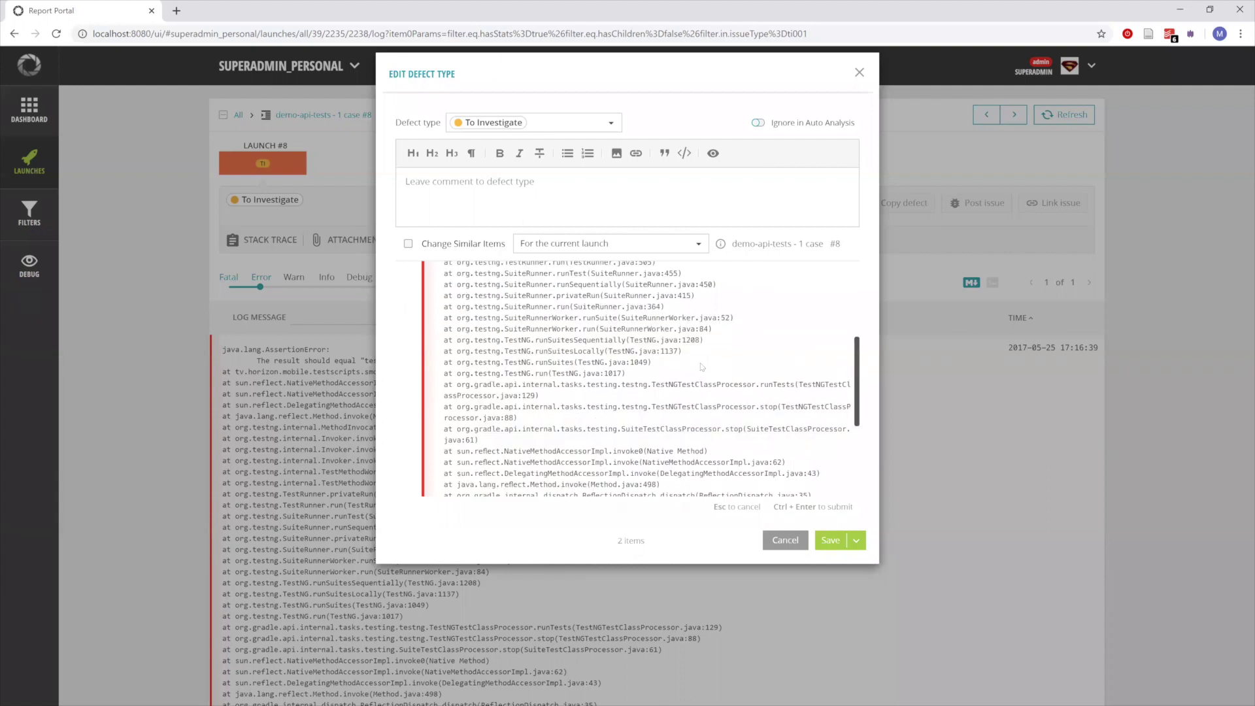
- Examine the error message and first stack trace line of the similar item testItemAssertionErrorMoreSimilar
{"action": "left_click", "coordinate": [647, 406]}
{"action": "left_click", "coordinate": [649, 396]}
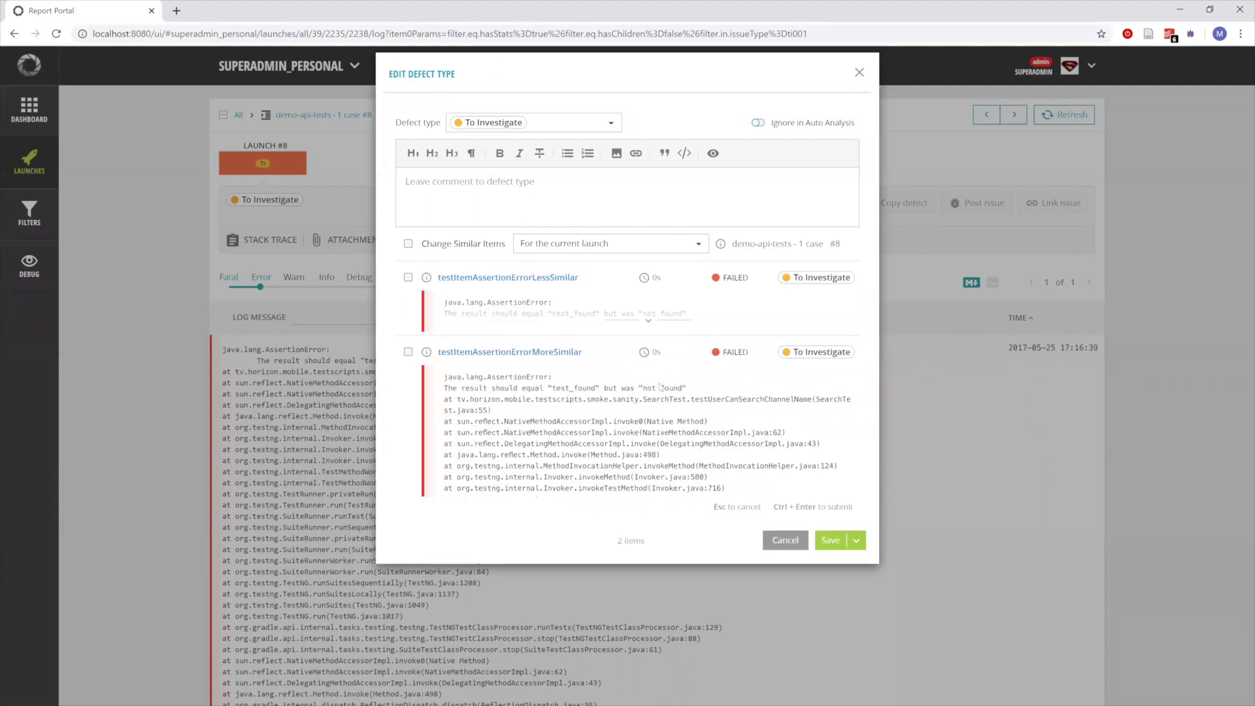
{"action": "left_click_drag", "start_coordinate": [686, 388], "coordinate": [444, 377]}
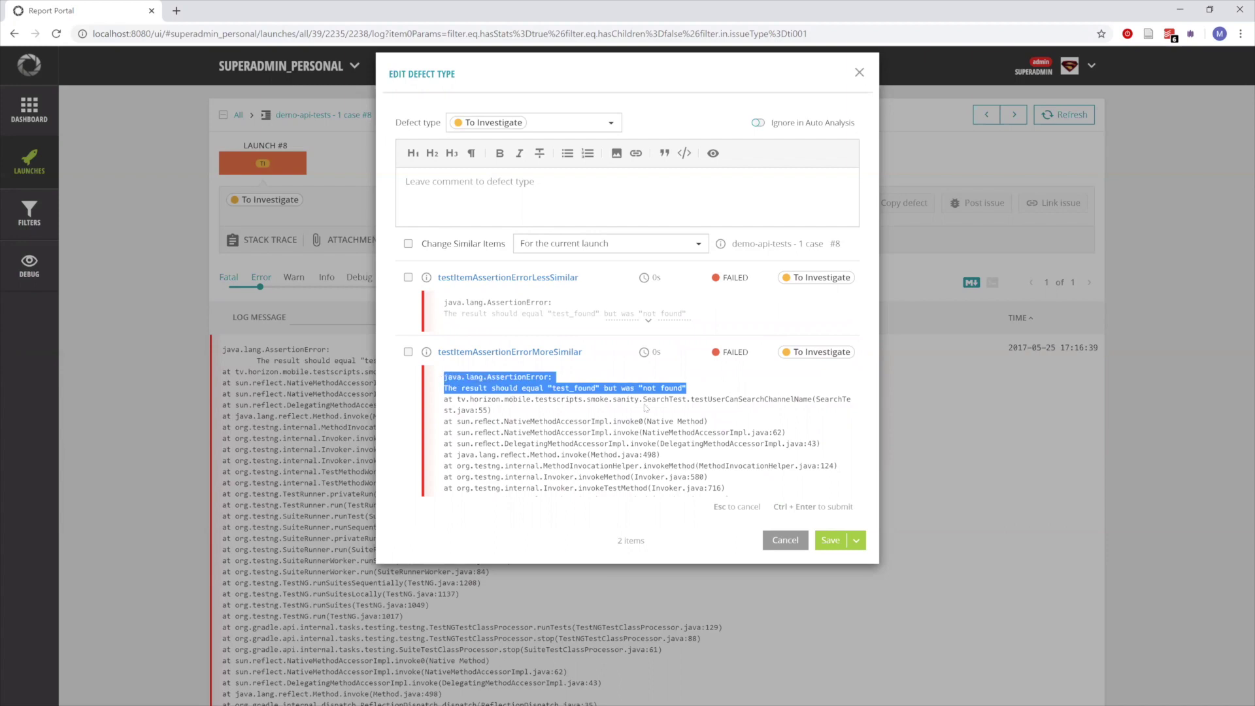
{"action": "scroll", "coordinate": [594, 366], "scroll_direction": "down", "scroll_amount": 1}
{"action": "left_click", "coordinate": [453, 331]}
{"action": "mouse_move", "coordinate": [457, 334]}
{"action": "left_mouse_down"}
{"action": "mouse_move", "coordinate": [825, 334]}
{"action": "mouse_move", "coordinate": [814, 334]}
{"action": "left_mouse_up"}
{"action": "scroll", "coordinate": [738, 390], "scroll_direction": "down", "scroll_amount": 3}
{"action": "scroll", "coordinate": [670, 426], "scroll_direction": "up", "scroll_amount": 5}
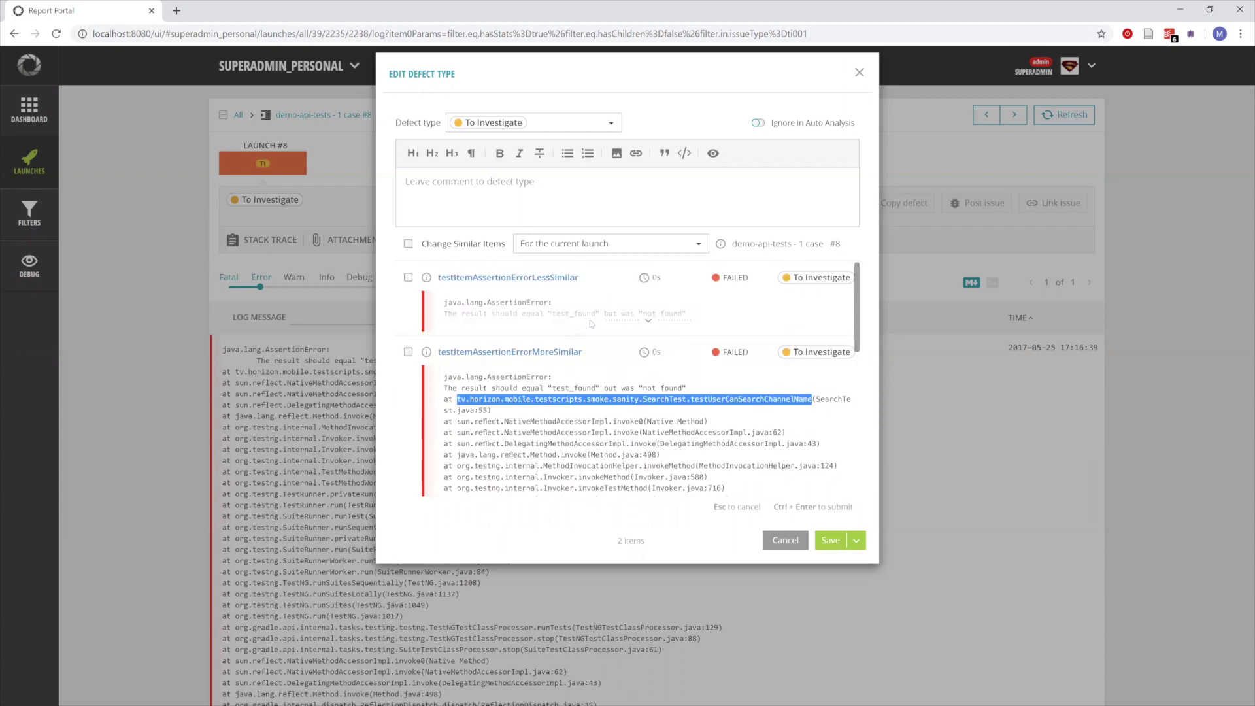
- Open testItemAssertionErrorLessSimilar in a separate tab, save its defect type as Product Bug and close that tab
{"action": "right_click", "coordinate": [532, 277]}
{"action": "left_click", "coordinate": [562, 283]}
{"action": "left_click", "coordinate": [190, 4]}
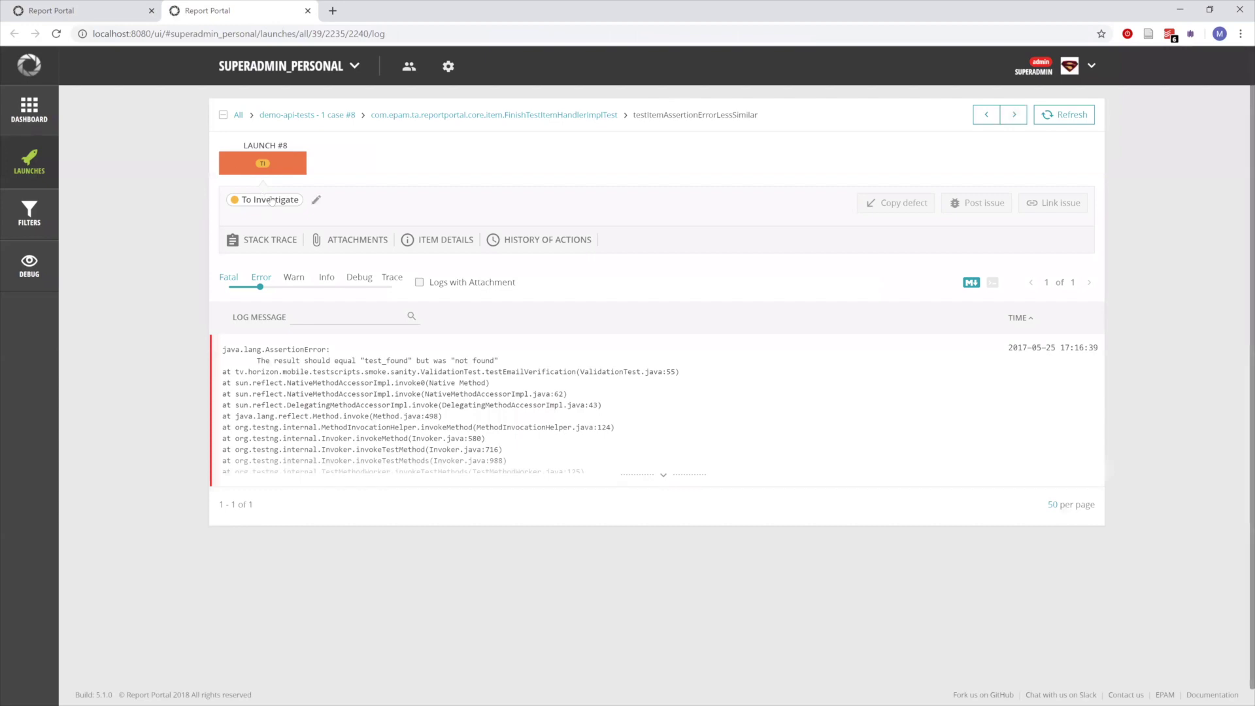
{"action": "left_click", "coordinate": [272, 200]}
{"action": "left_click", "coordinate": [507, 124]}
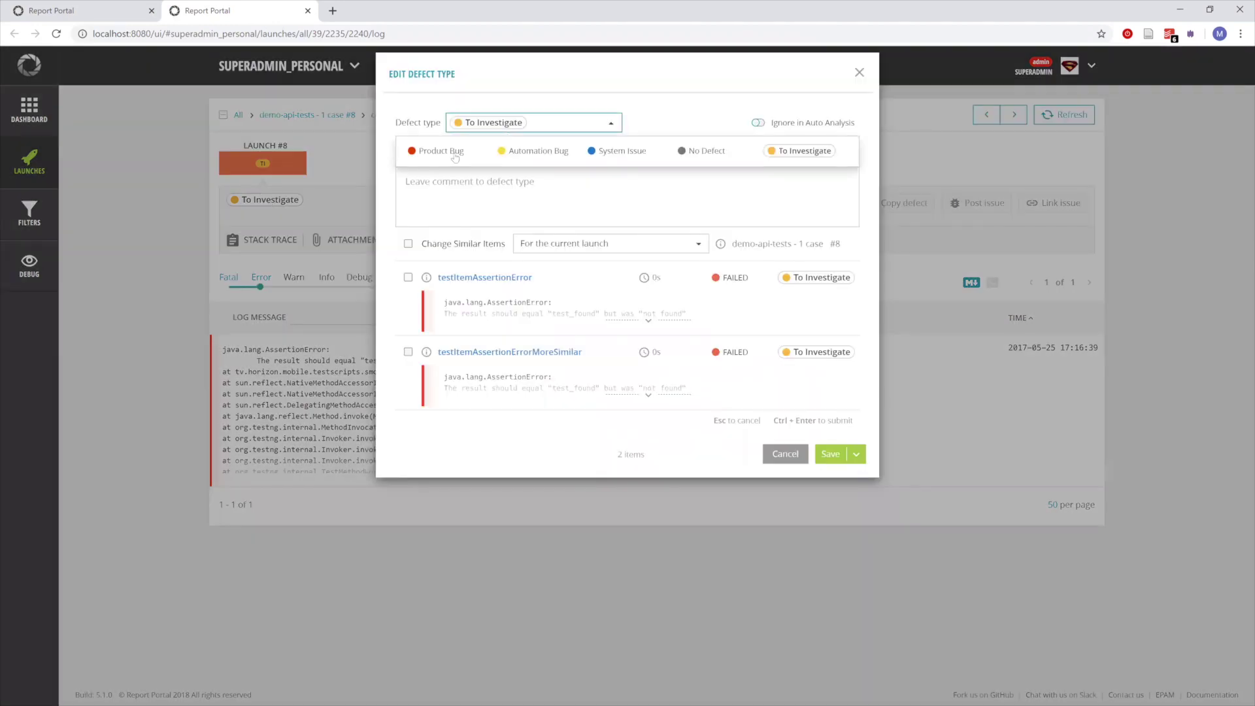
{"action": "left_click", "coordinate": [454, 153]}
{"action": "left_click", "coordinate": [828, 455]}
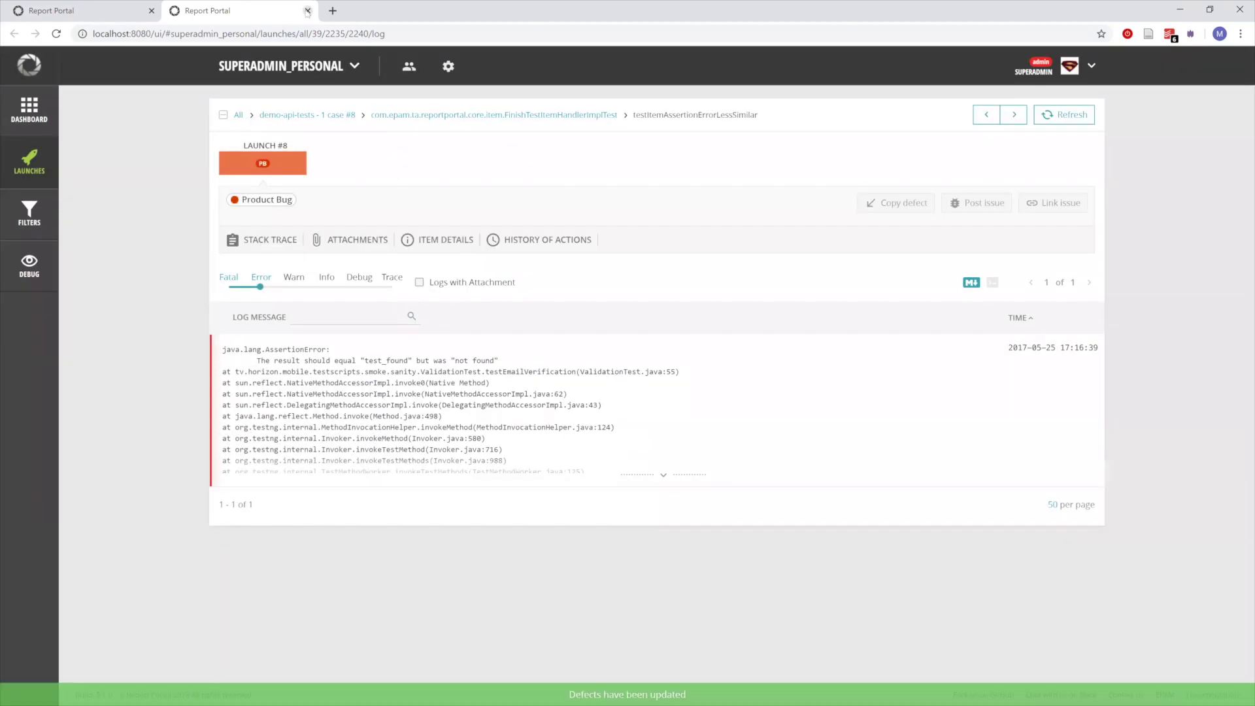
{"action": "left_click", "coordinate": [307, 11]}
- Open testItemAssertionErrorMoreSimilar in a separate tab, save its defect type as Automation Bug and return to the original tab
{"action": "right_click", "coordinate": [553, 352]}
{"action": "left_click", "coordinate": [588, 361]}
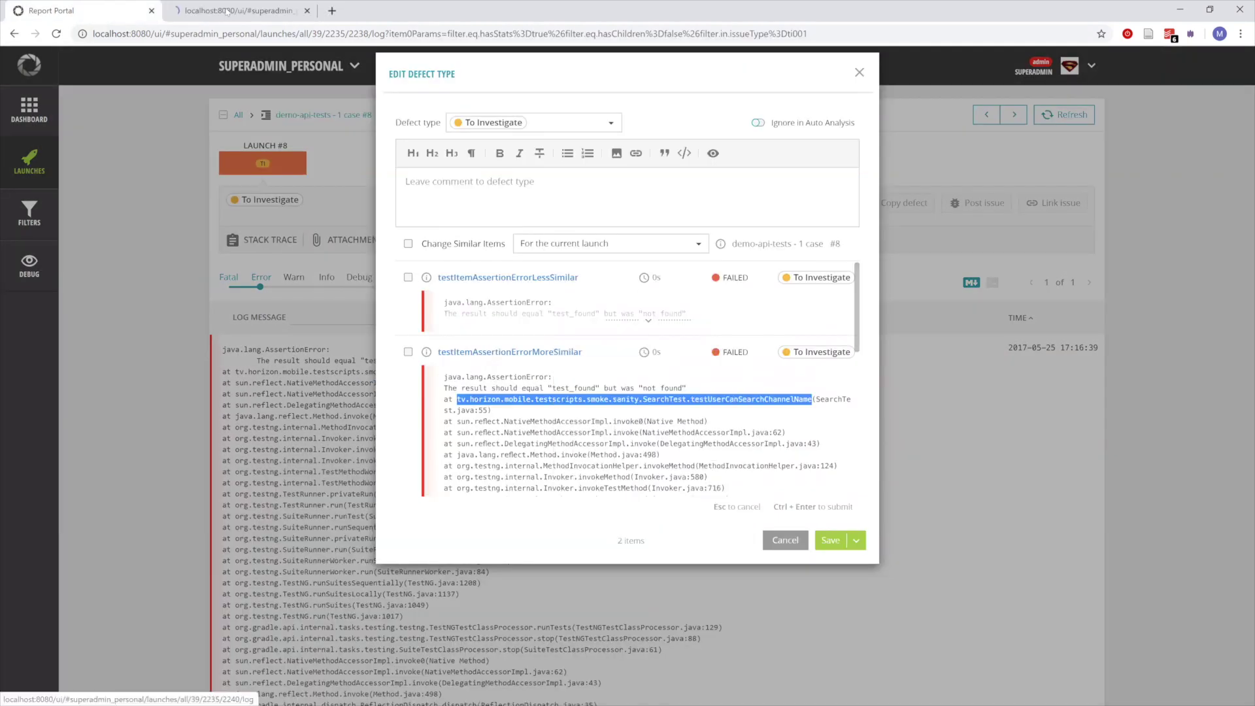
{"action": "left_click", "coordinate": [227, 11]}
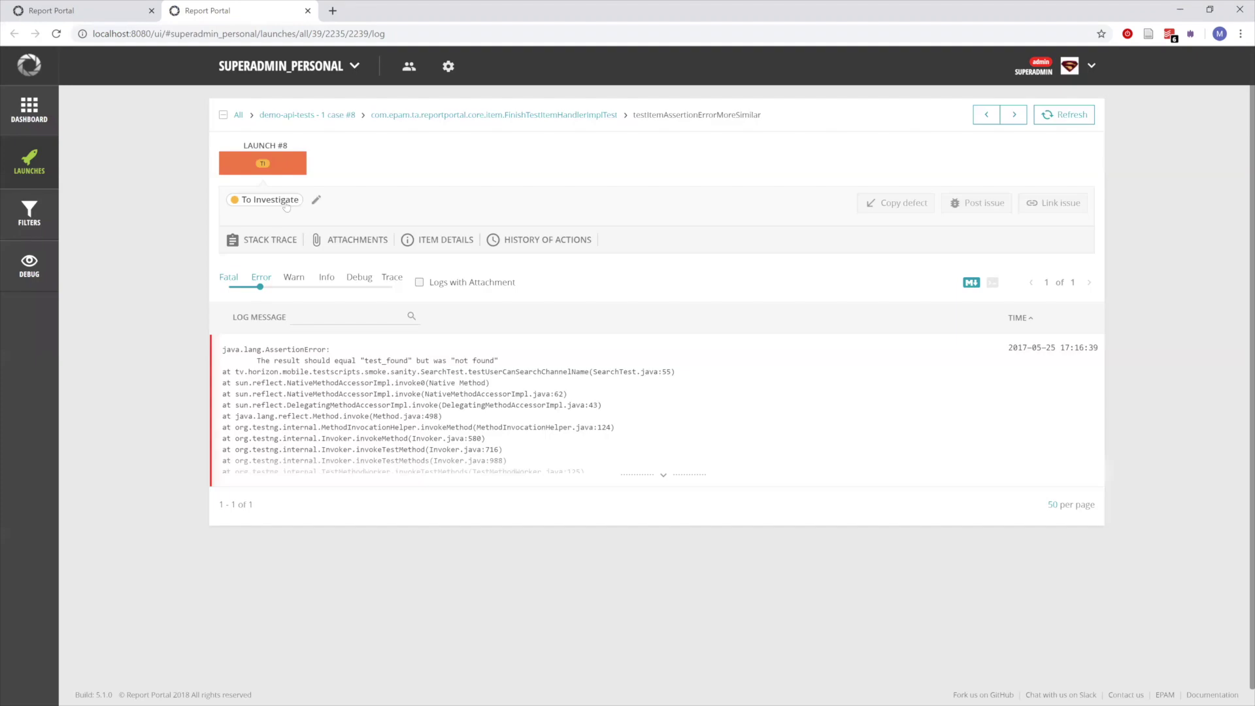
{"action": "left_click", "coordinate": [282, 201]}
{"action": "left_click", "coordinate": [530, 123]}
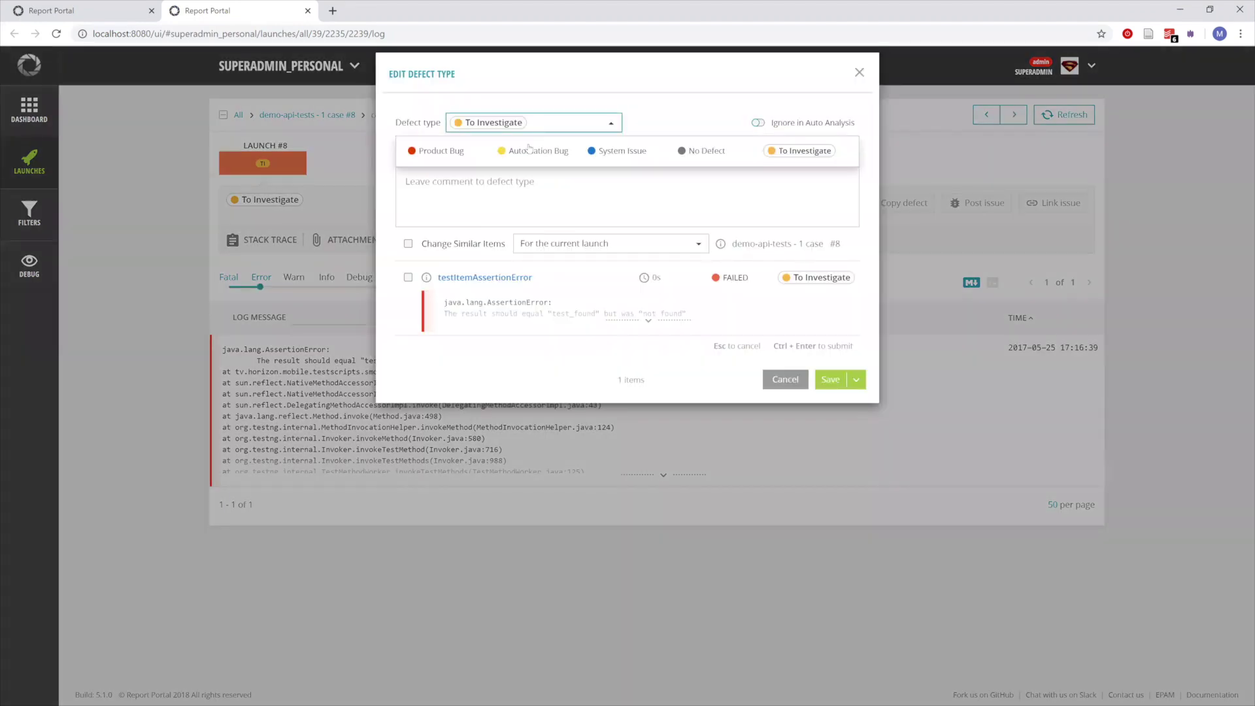
{"action": "left_click", "coordinate": [544, 152]}
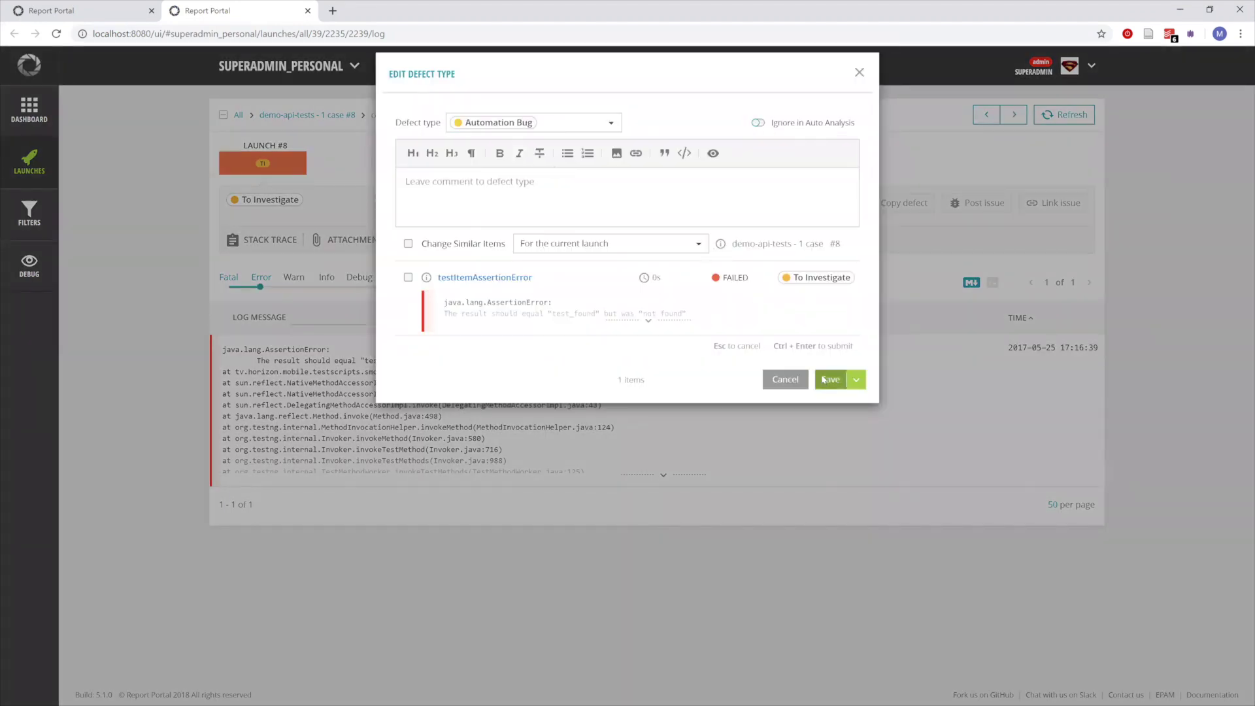
{"action": "left_click", "coordinate": [830, 380]}
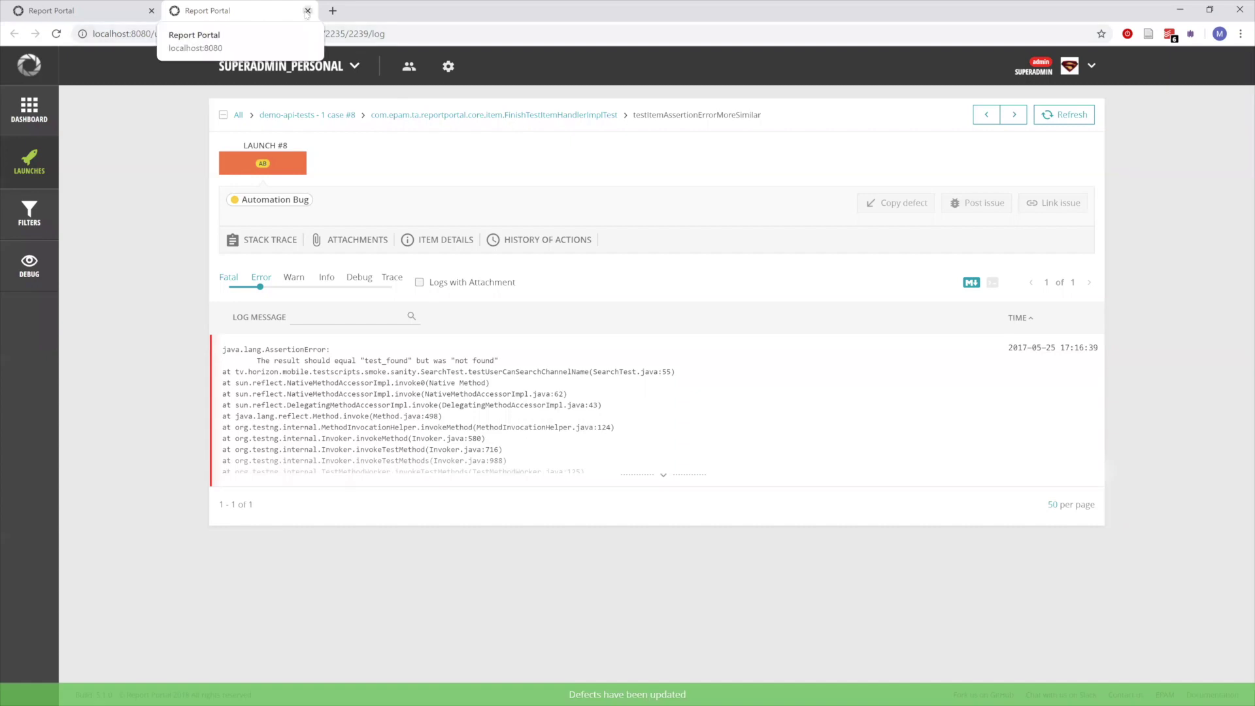
{"action": "left_click", "coordinate": [52, 10]}
- Run auto analysis on demo-api-tests - 1 case #8 based on only the current launch, and review its Automation Bug items
{"action": "left_click", "coordinate": [34, 170]}
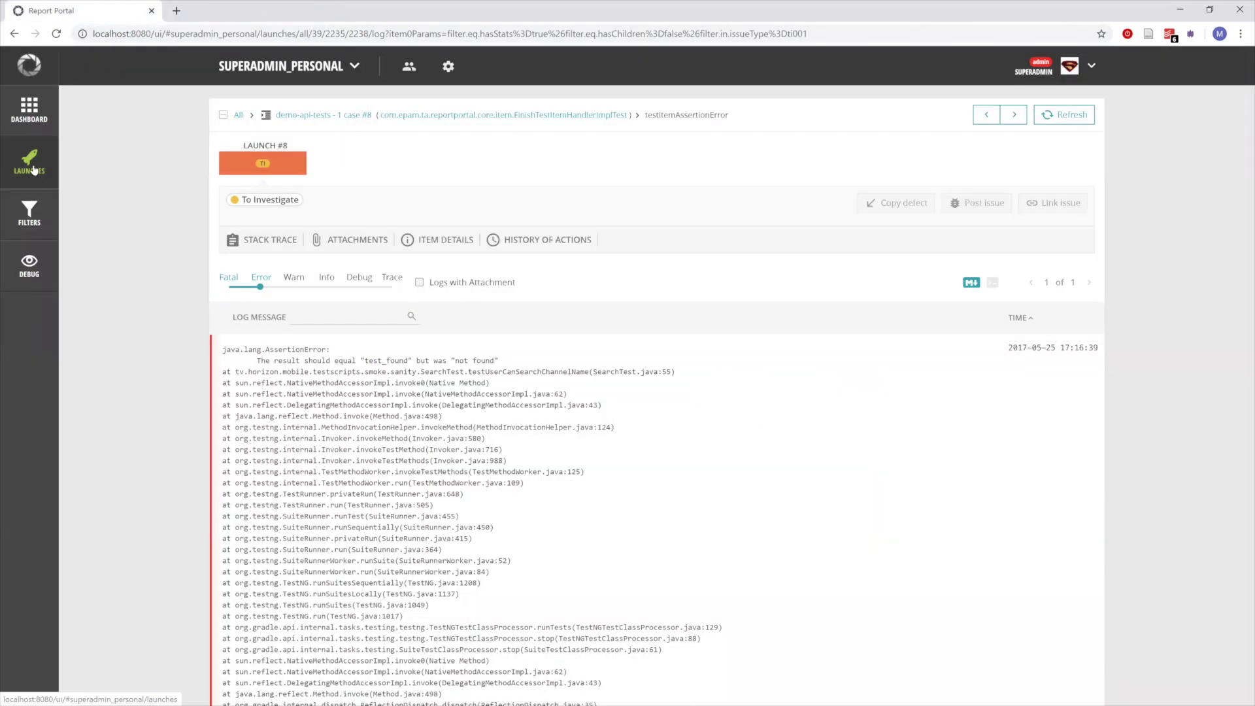
{"action": "left_click", "coordinate": [34, 170]}
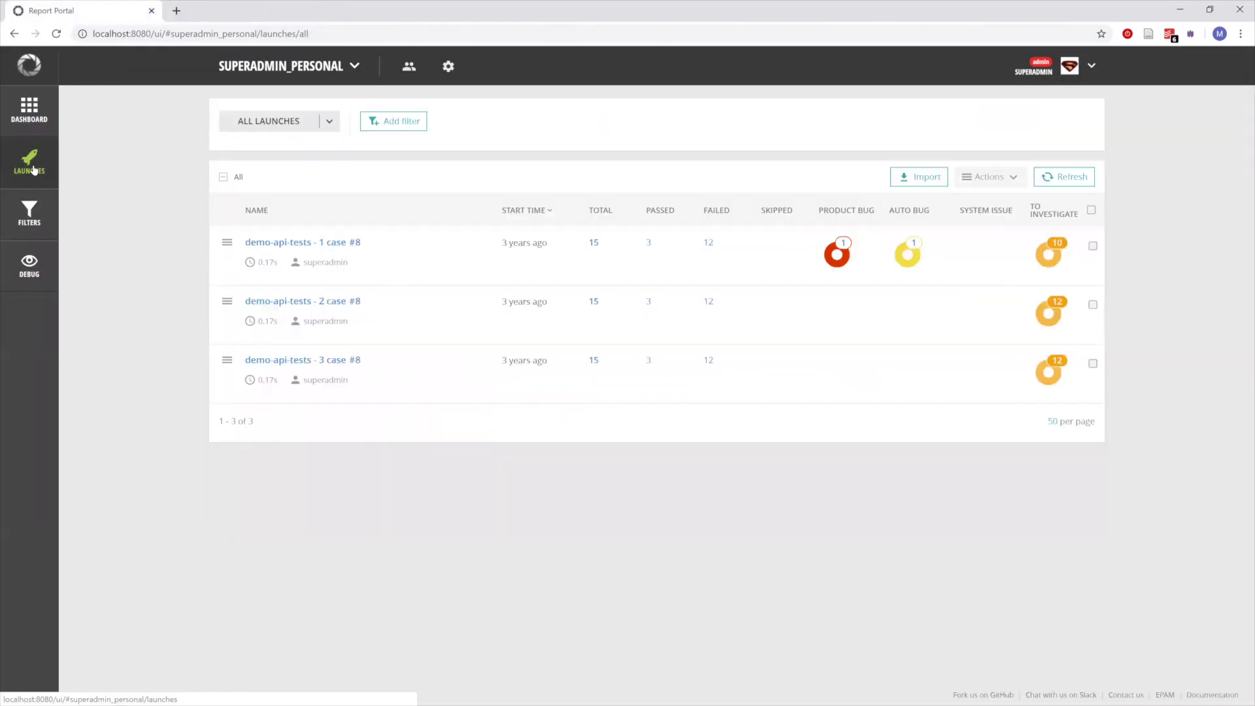
{"action": "left_click", "coordinate": [228, 243]}
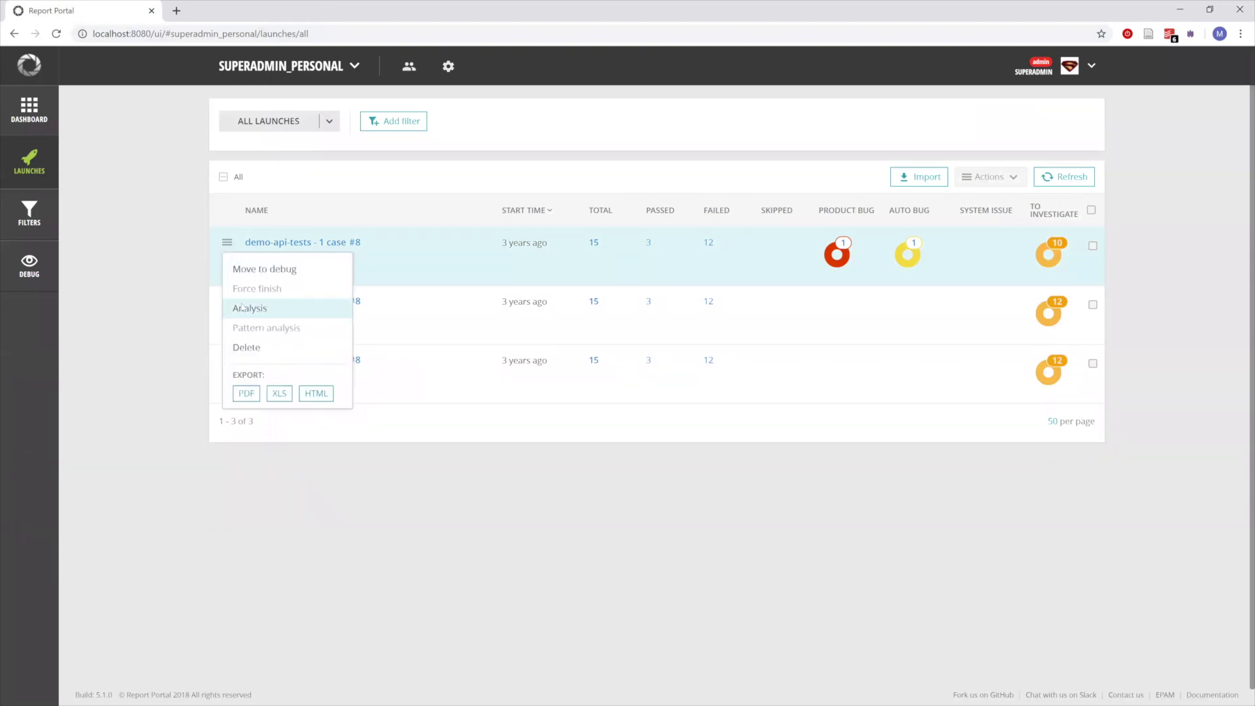
{"action": "left_click", "coordinate": [241, 308]}
{"action": "left_click", "coordinate": [513, 182]}
{"action": "left_click", "coordinate": [786, 304]}
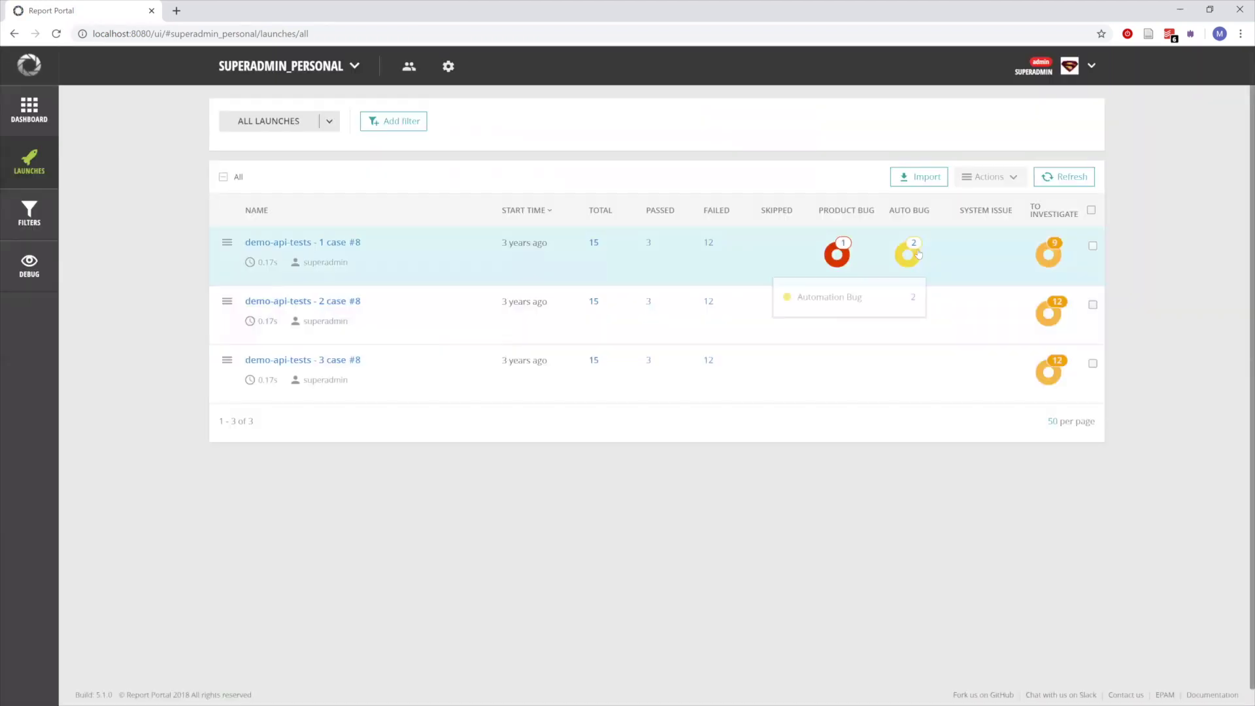
{"action": "left_click", "coordinate": [916, 250]}
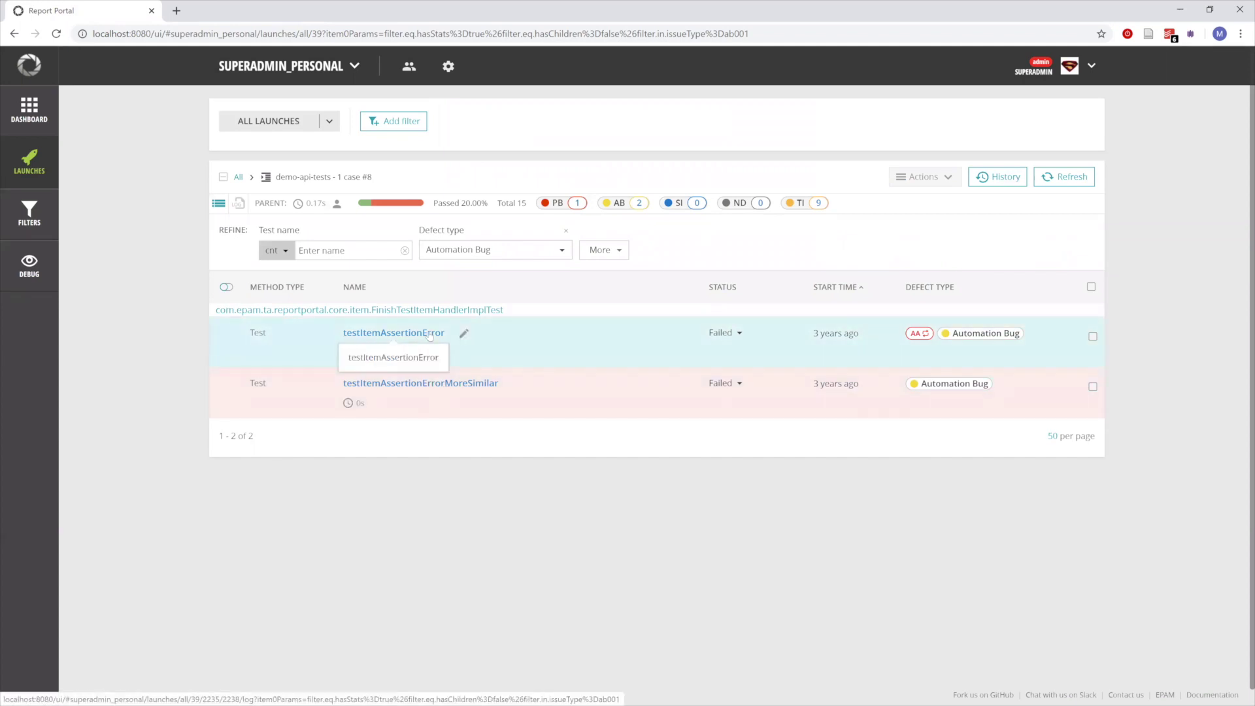
{"action": "left_click", "coordinate": [13, 161]}
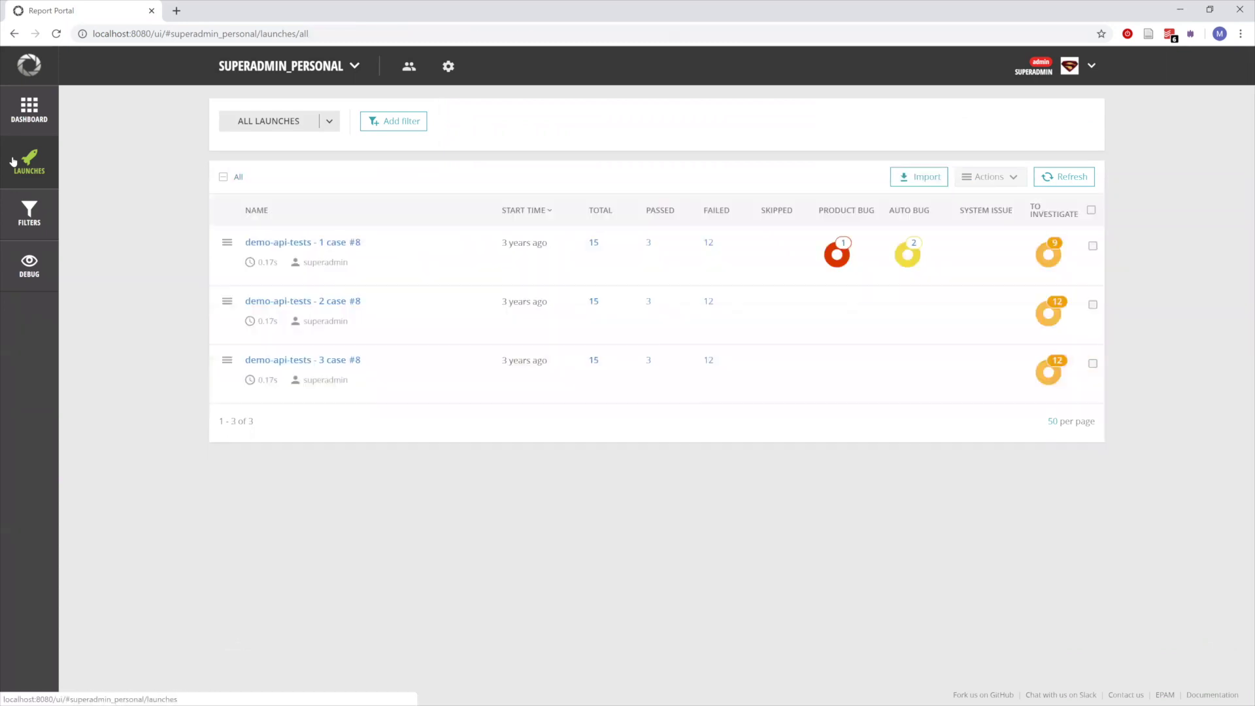
- Open verifyCustomIssueType from the To Investigate items of demo-api-tests - 2 case #8 and examine both error log messages
{"action": "left_click", "coordinate": [1049, 314]}
{"action": "left_click", "coordinate": [359, 331]}
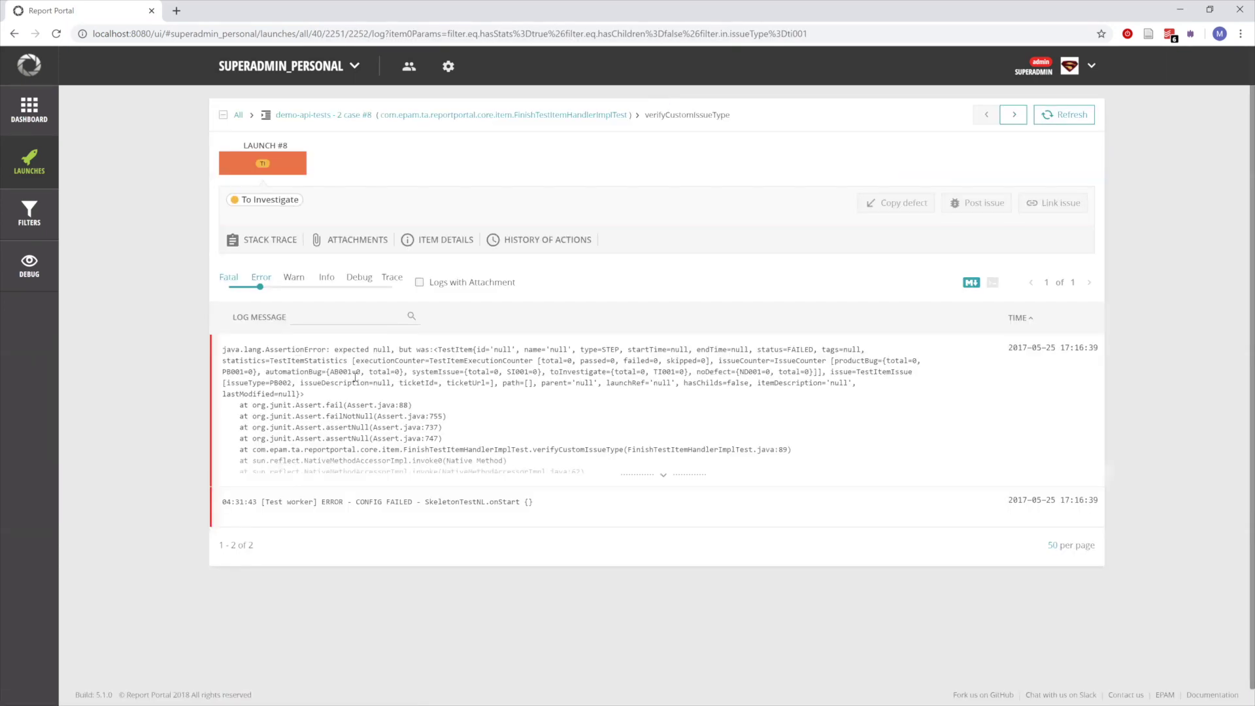
{"action": "left_click", "coordinate": [663, 475]}
{"action": "scroll", "coordinate": [663, 523], "scroll_direction": "down", "scroll_amount": 4}
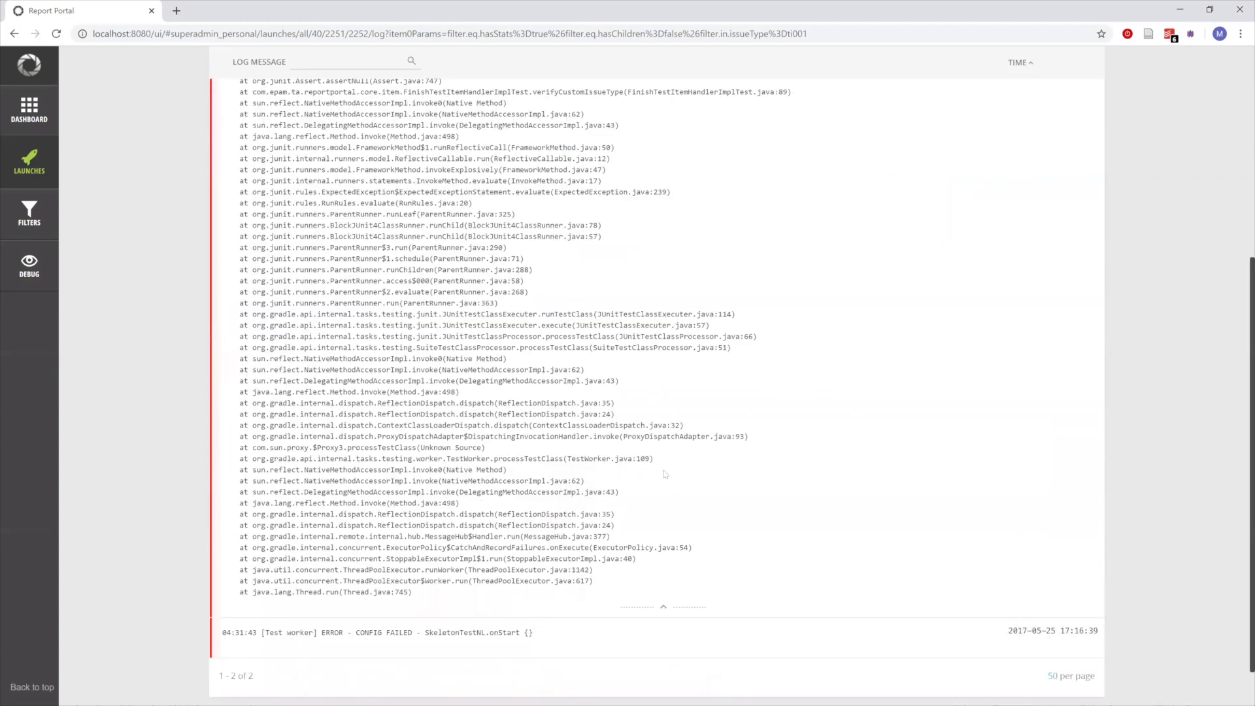
{"action": "left_click", "coordinate": [663, 578]}
{"action": "triple_click", "coordinate": [591, 490]}
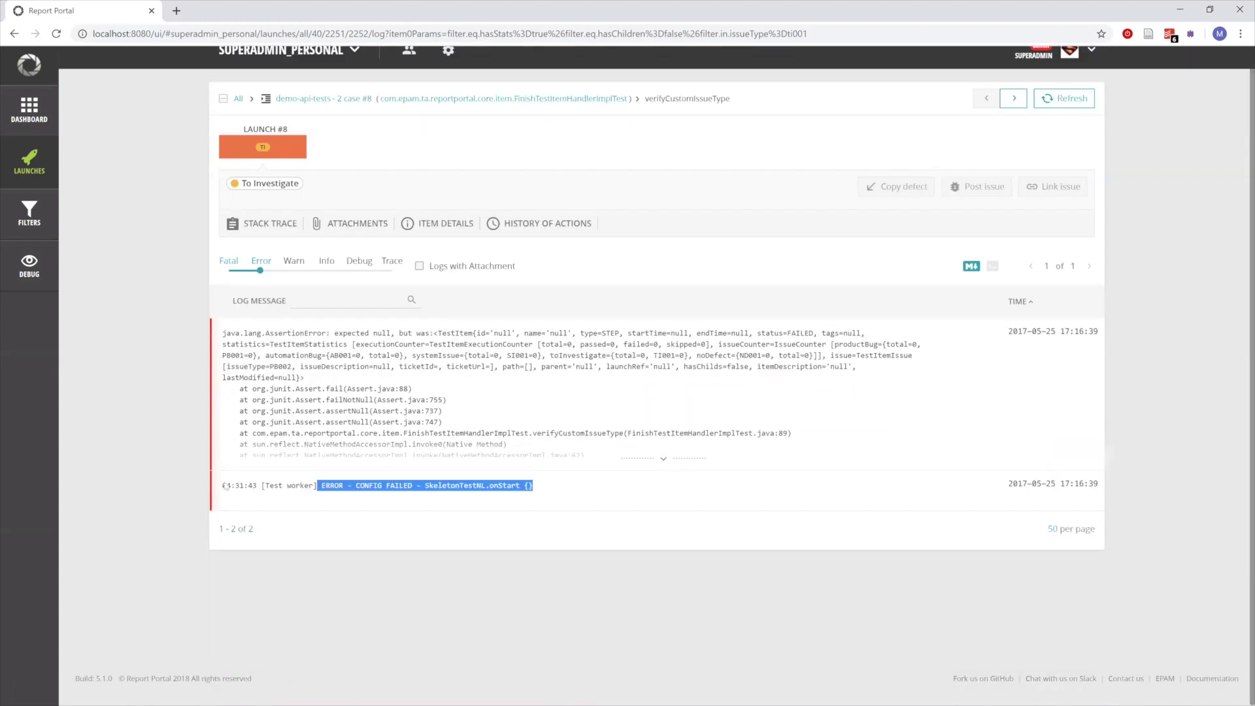
{"action": "left_click", "coordinate": [539, 491]}
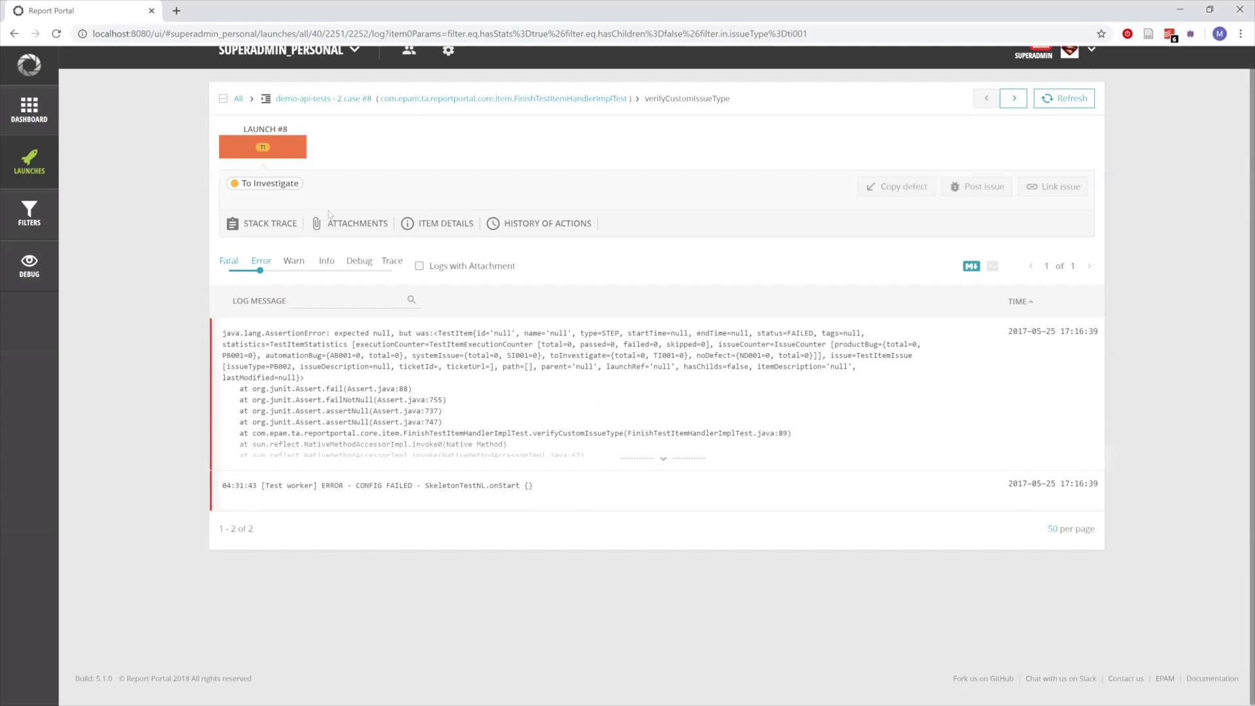
- Open the similar item testItemSqlException in a separate tab from the defect type editor and examine its full error log
{"action": "left_click", "coordinate": [273, 190]}
{"action": "right_click", "coordinate": [488, 278]}
{"action": "left_click", "coordinate": [523, 283]}
{"action": "left_click", "coordinate": [272, 12]}
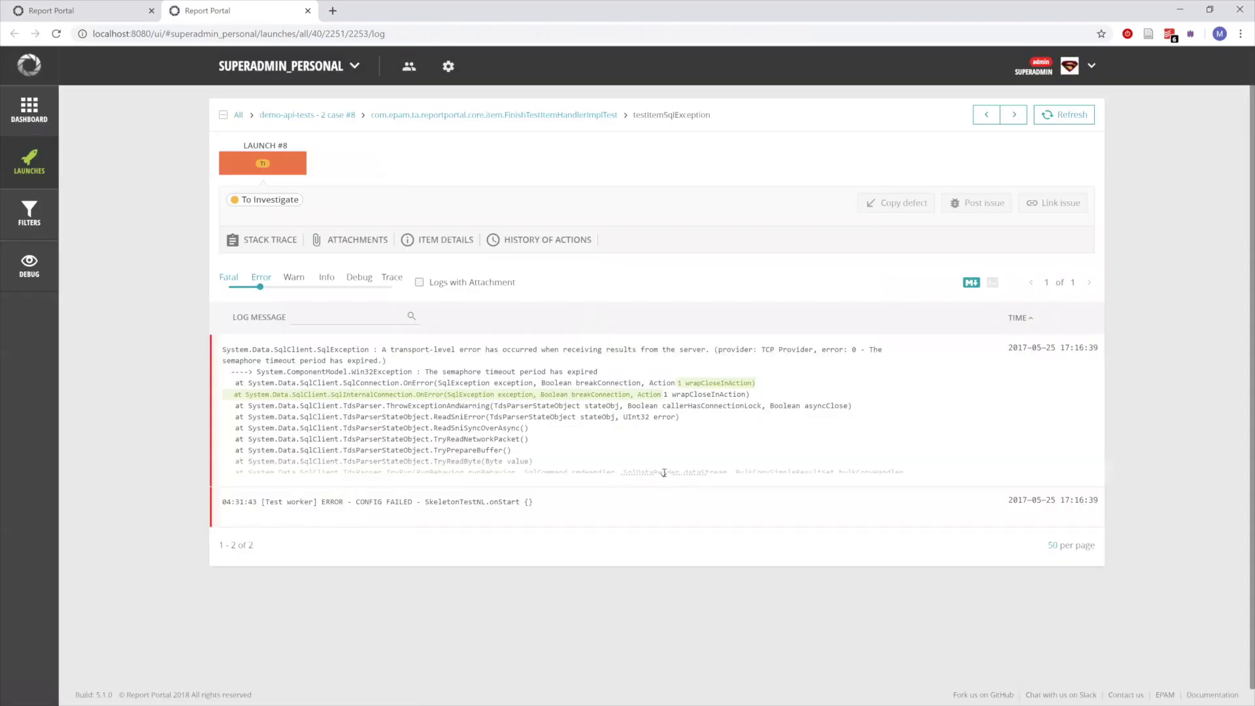
{"action": "left_click", "coordinate": [665, 477]}
{"action": "scroll", "coordinate": [660, 465], "scroll_direction": "down", "scroll_amount": 2}
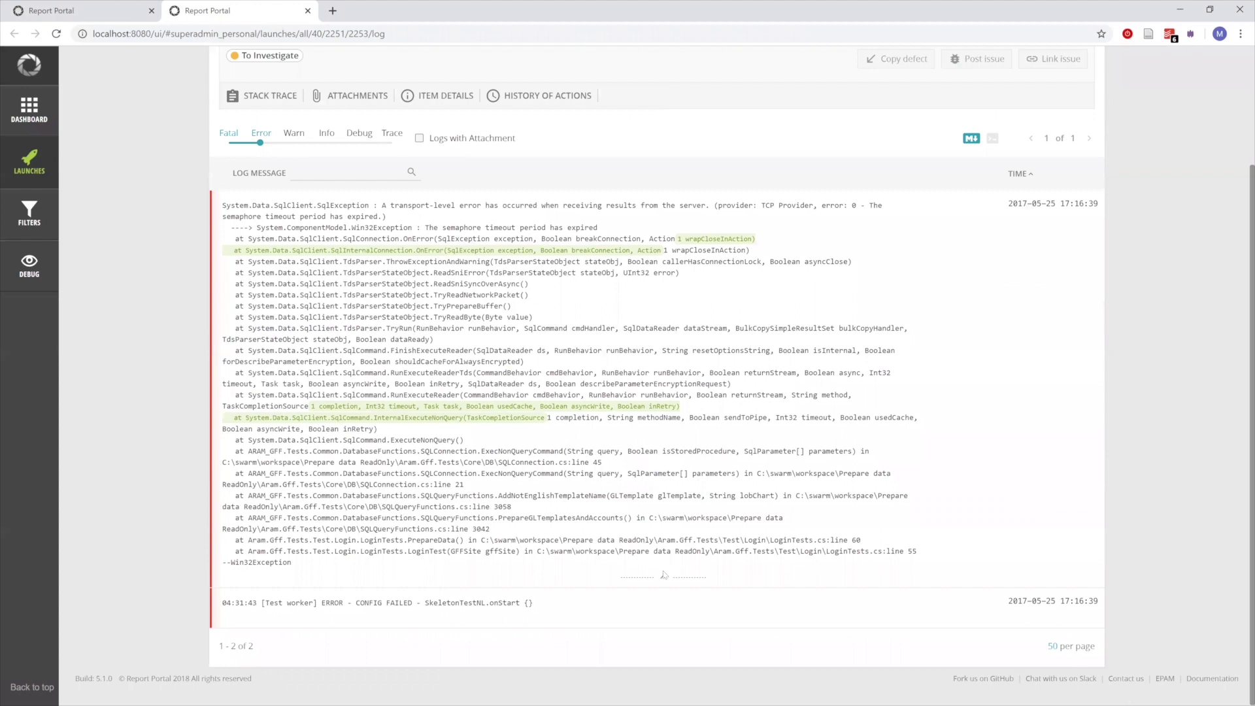
{"action": "left_click", "coordinate": [664, 578]}
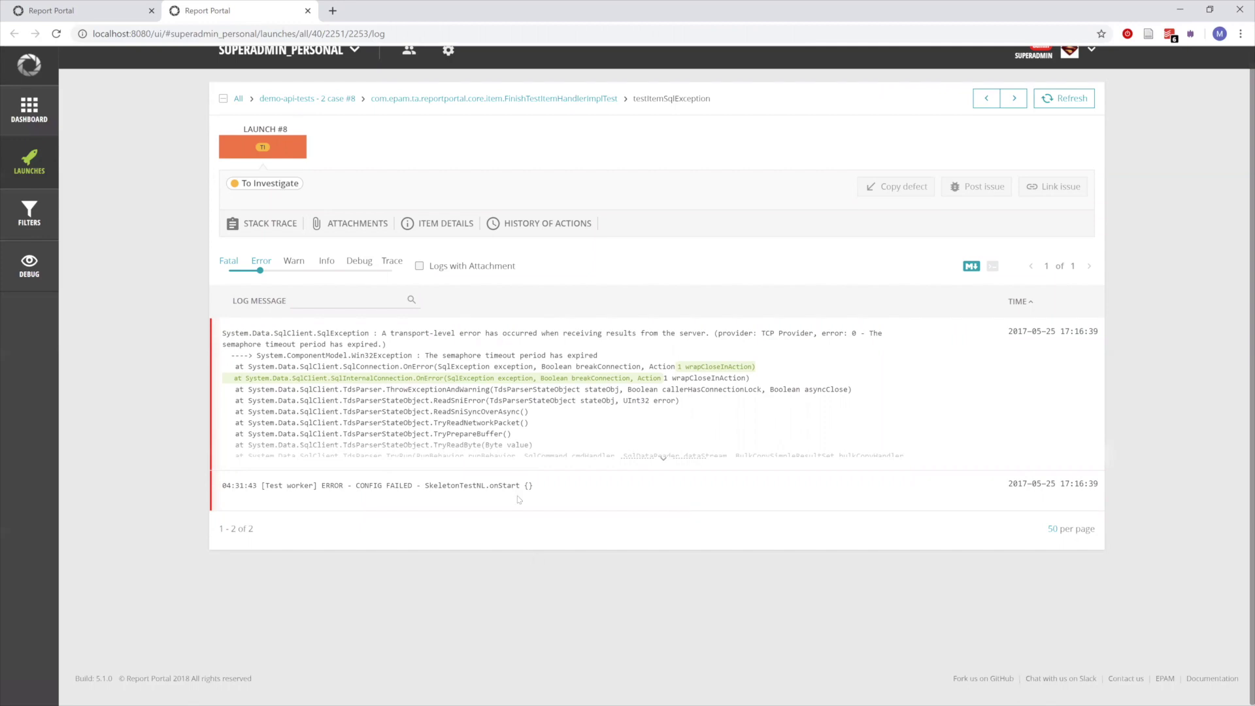
- Save the defect type of testItemSqlException as System Issue
{"action": "left_click", "coordinate": [251, 187]}
{"action": "left_click", "coordinate": [581, 122]}
{"action": "left_click", "coordinate": [622, 151]}
{"action": "left_click", "coordinate": [830, 362]}
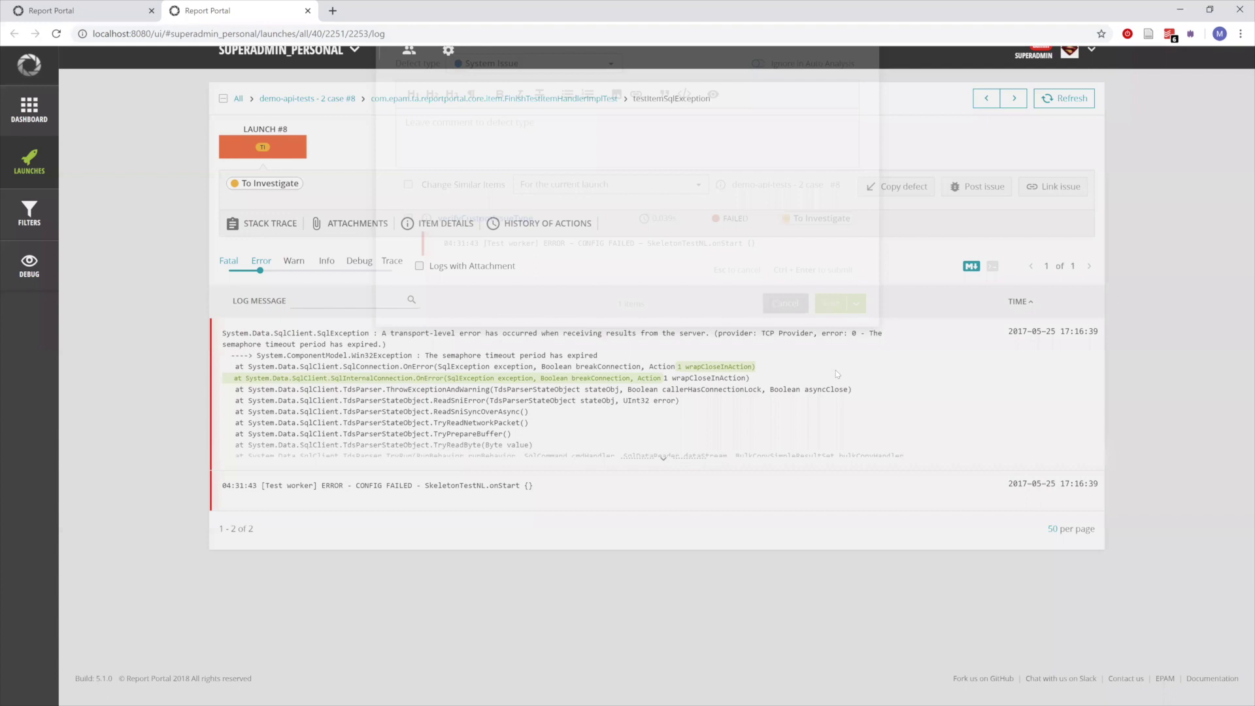
- Run auto analysis on demo-api-tests - 2 case #8 based on only the current launch, for To Investigate items
{"action": "left_click", "coordinate": [40, 171]}
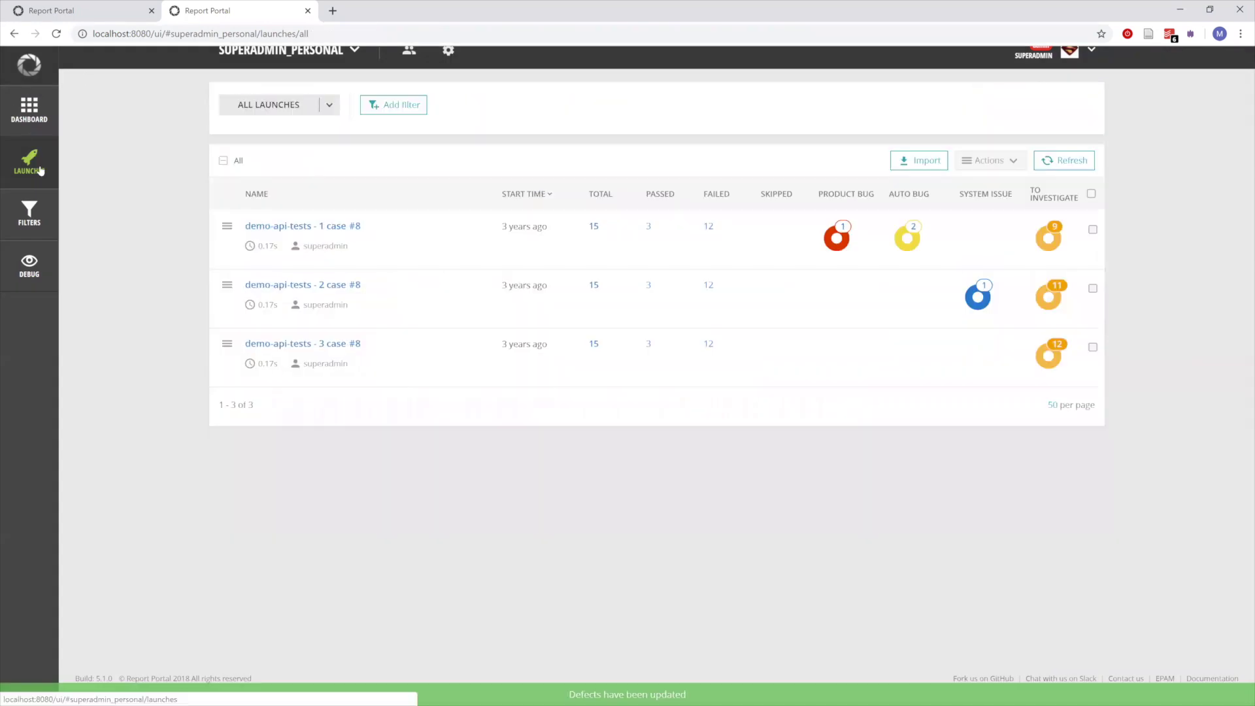
{"action": "left_click", "coordinate": [227, 286]}
{"action": "left_click", "coordinate": [252, 353]}
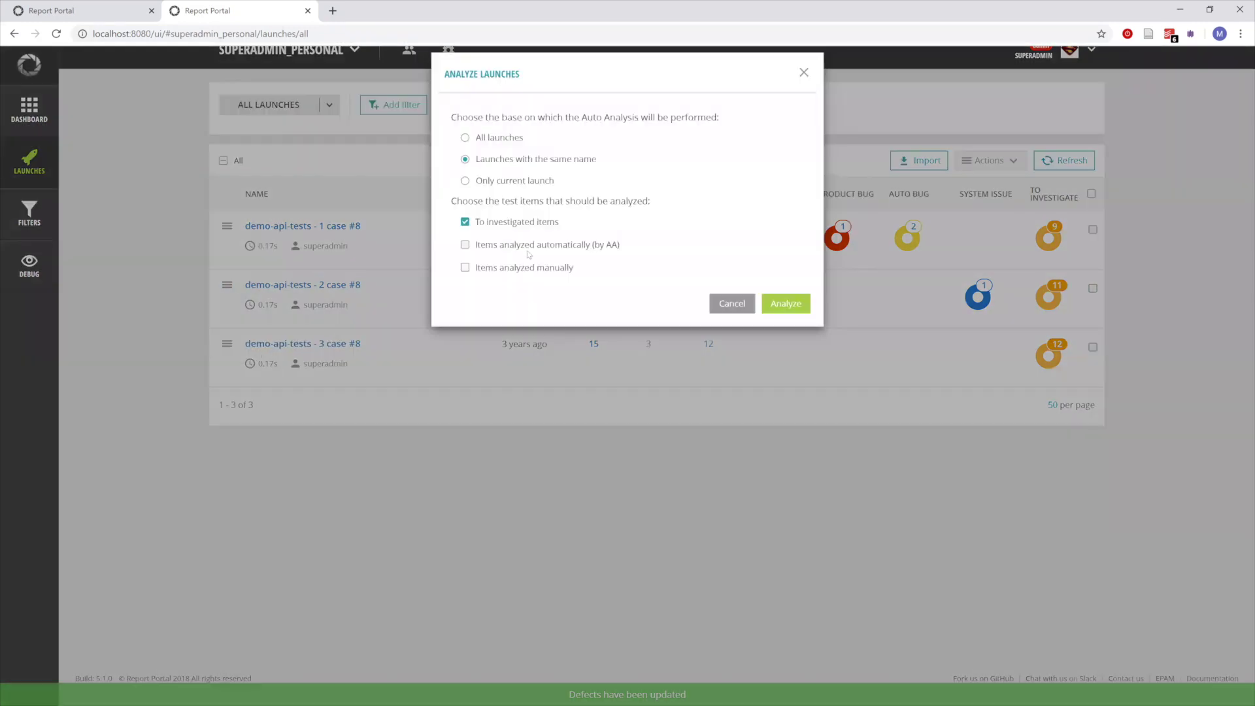
{"action": "left_click", "coordinate": [513, 180]}
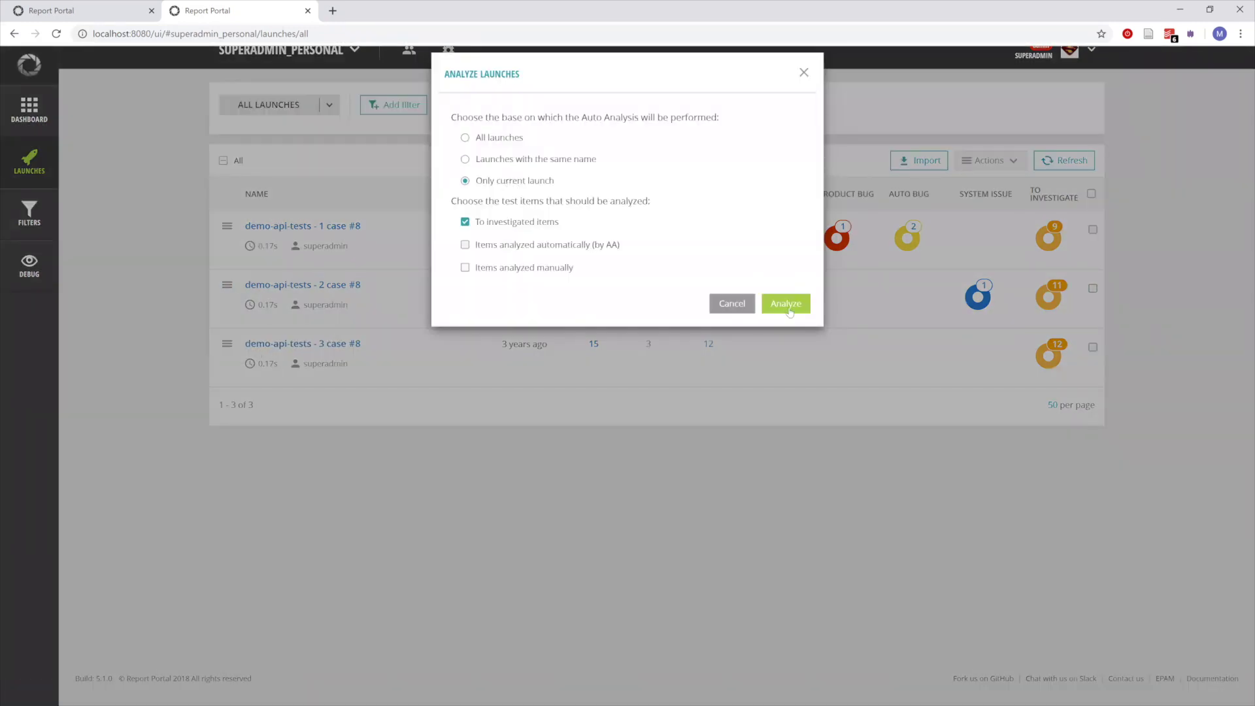
{"action": "left_click", "coordinate": [788, 308]}
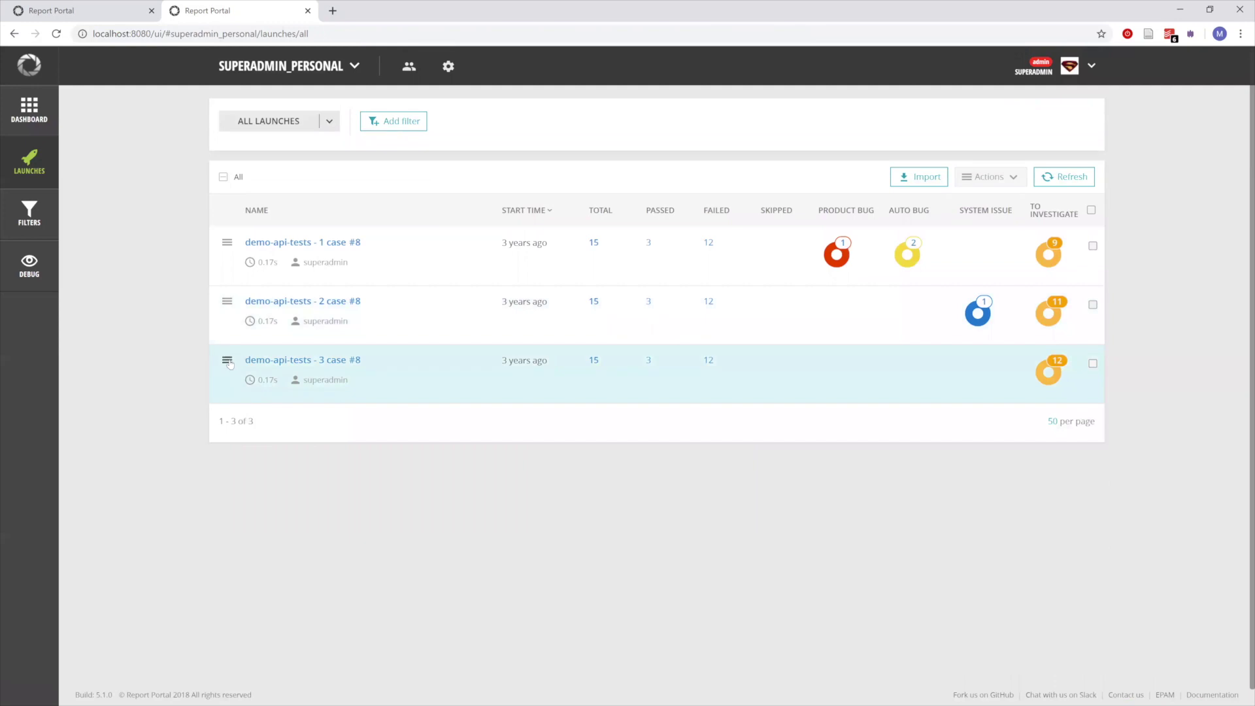
- Open testItemAssertionErrorStatCode from the To Investigate items of demo-api-tests - 3 case #8 and examine the status code in its error log
{"action": "left_click", "coordinate": [1047, 370]}
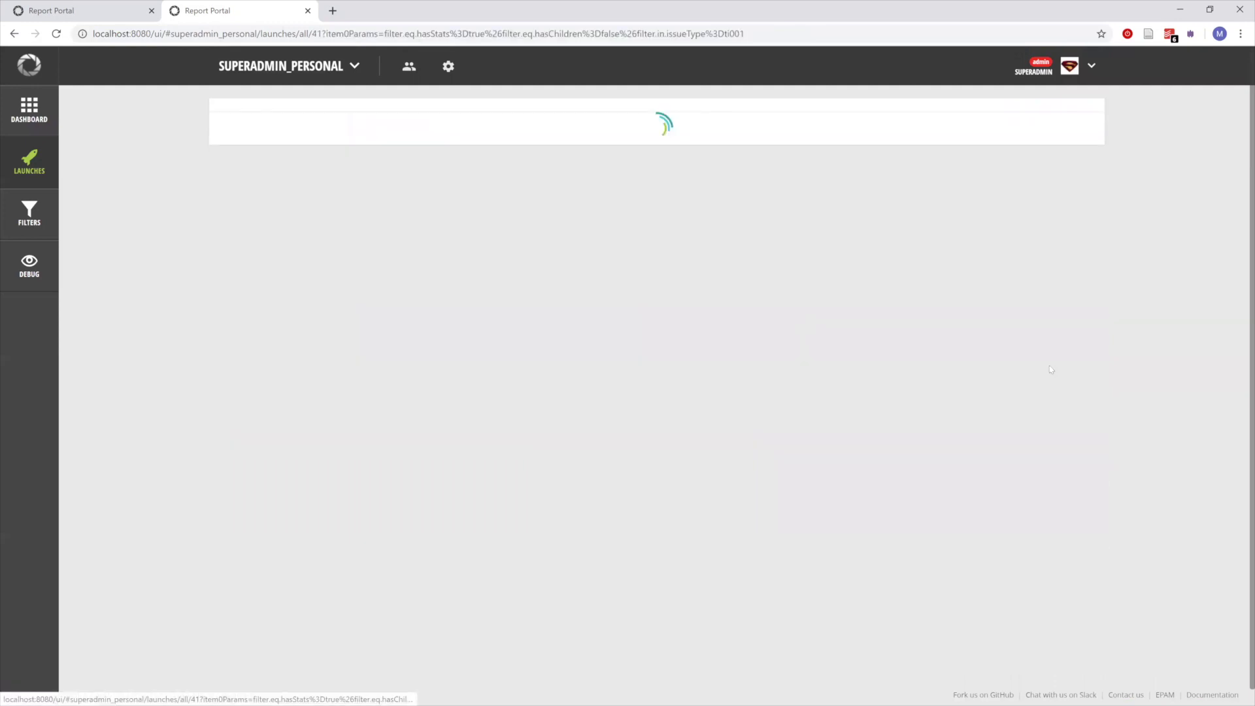
{"action": "scroll", "coordinate": [1041, 353], "scroll_direction": "down", "scroll_amount": 4}
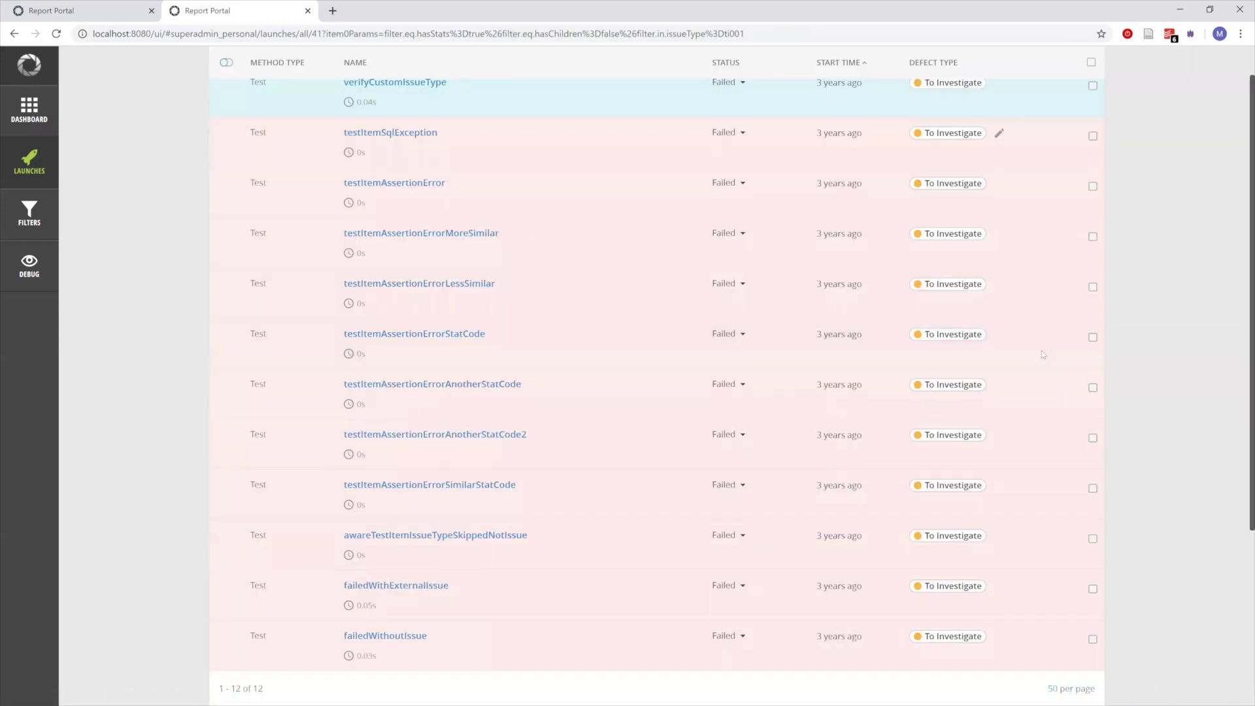
{"action": "scroll", "coordinate": [437, 300], "scroll_direction": "down", "scroll_amount": 1}
{"action": "left_click", "coordinate": [439, 293]}
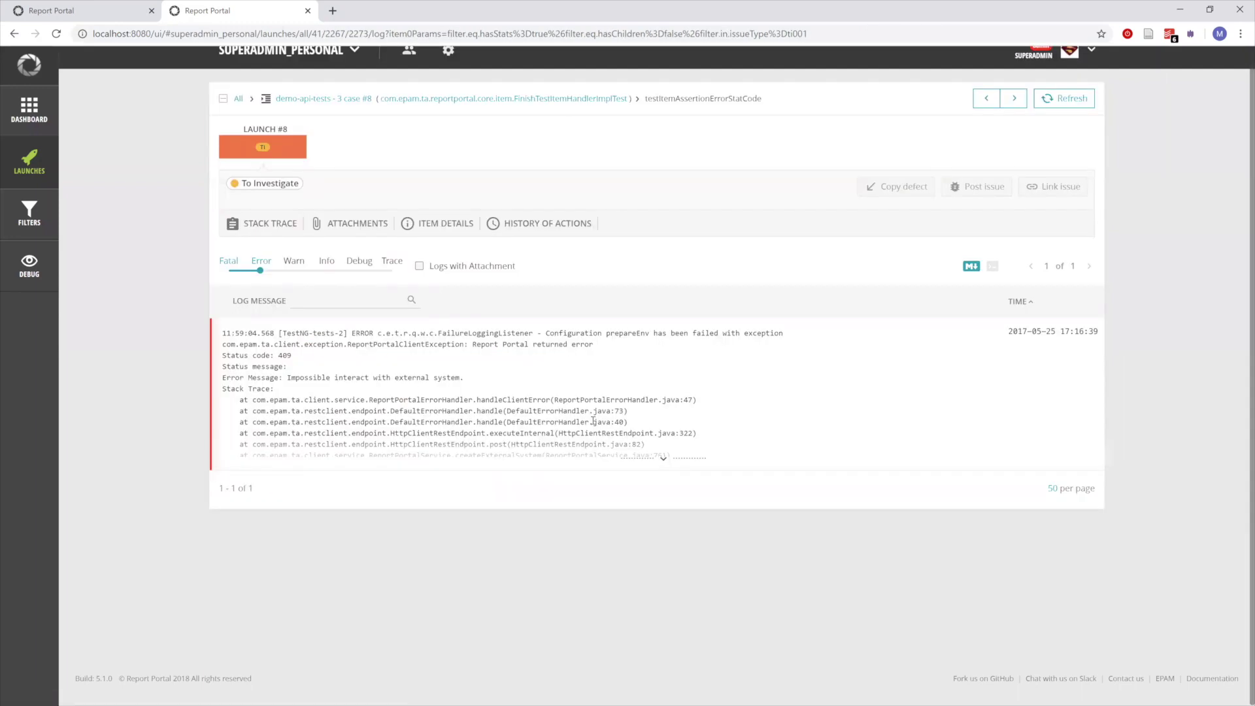
{"action": "left_click_drag", "start_coordinate": [297, 361], "coordinate": [279, 356]}
{"action": "left_click", "coordinate": [354, 293]}
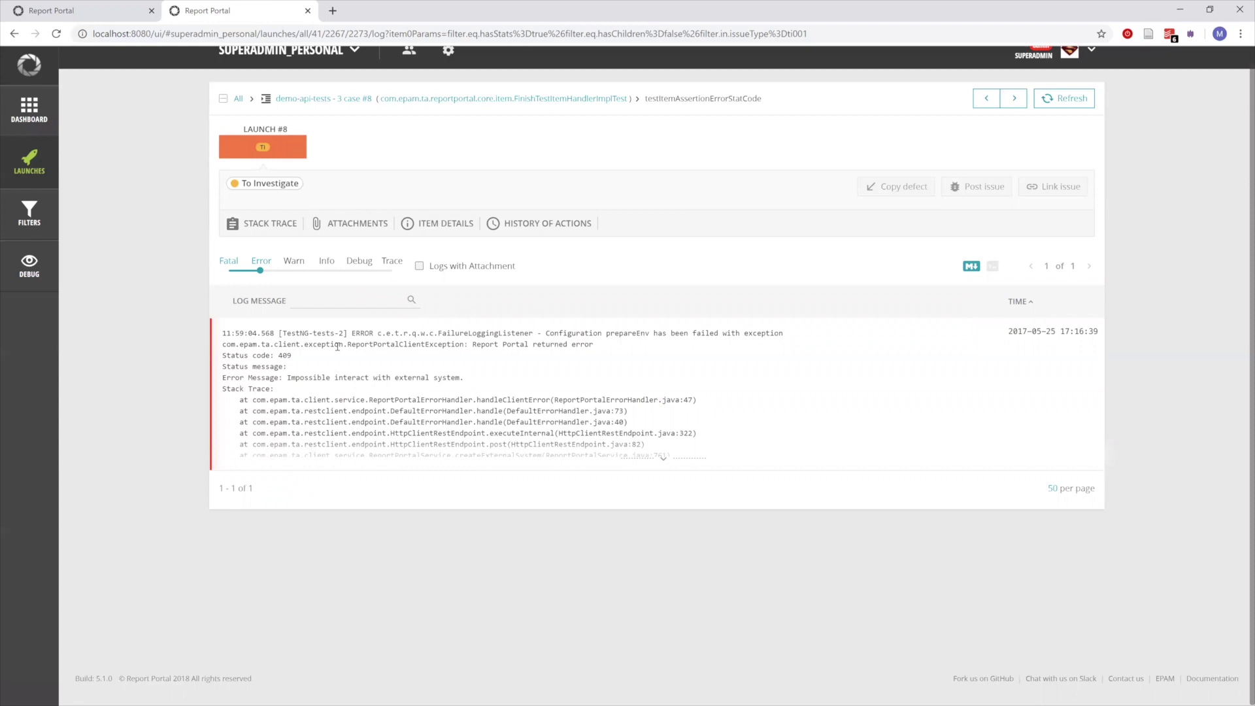
- Open the defect type editor for testItemAssertionErrorStatCode and examine the full error log of the similar item testItemAssertionErrorAnotherStatCode
{"action": "left_click", "coordinate": [286, 183]}
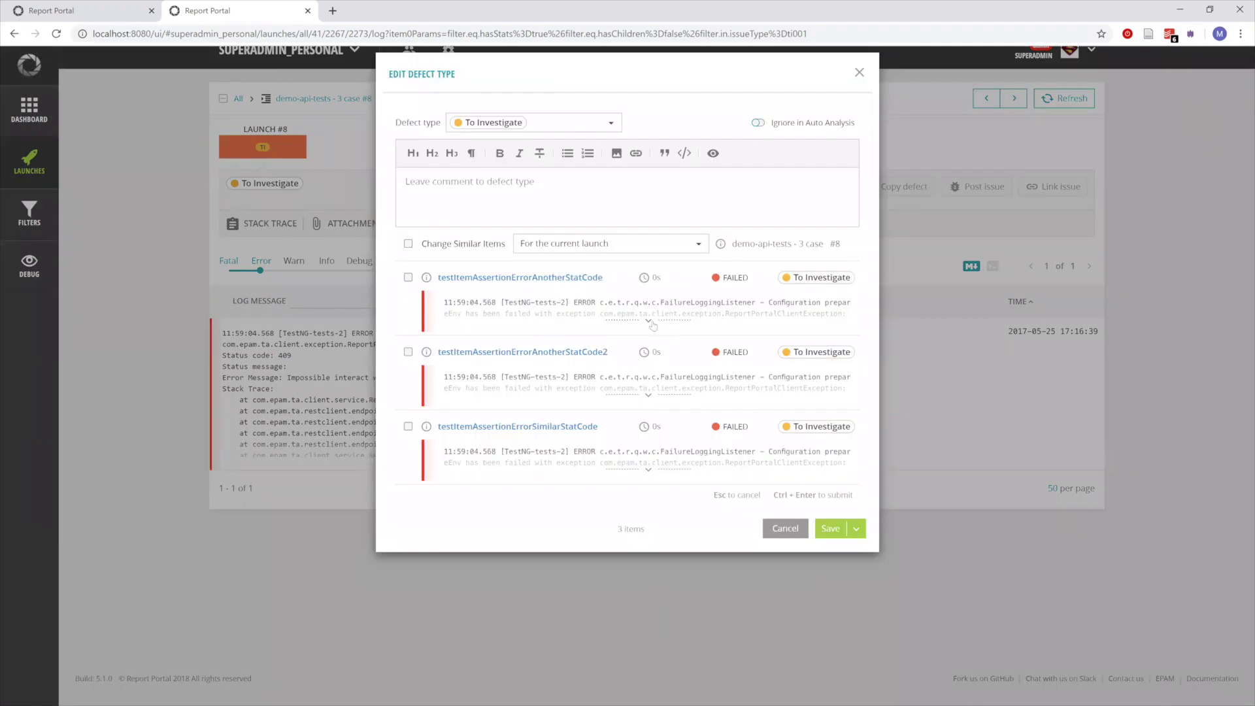
{"action": "left_click", "coordinate": [647, 320]}
{"action": "left_click_drag", "start_coordinate": [515, 337], "coordinate": [496, 336]}
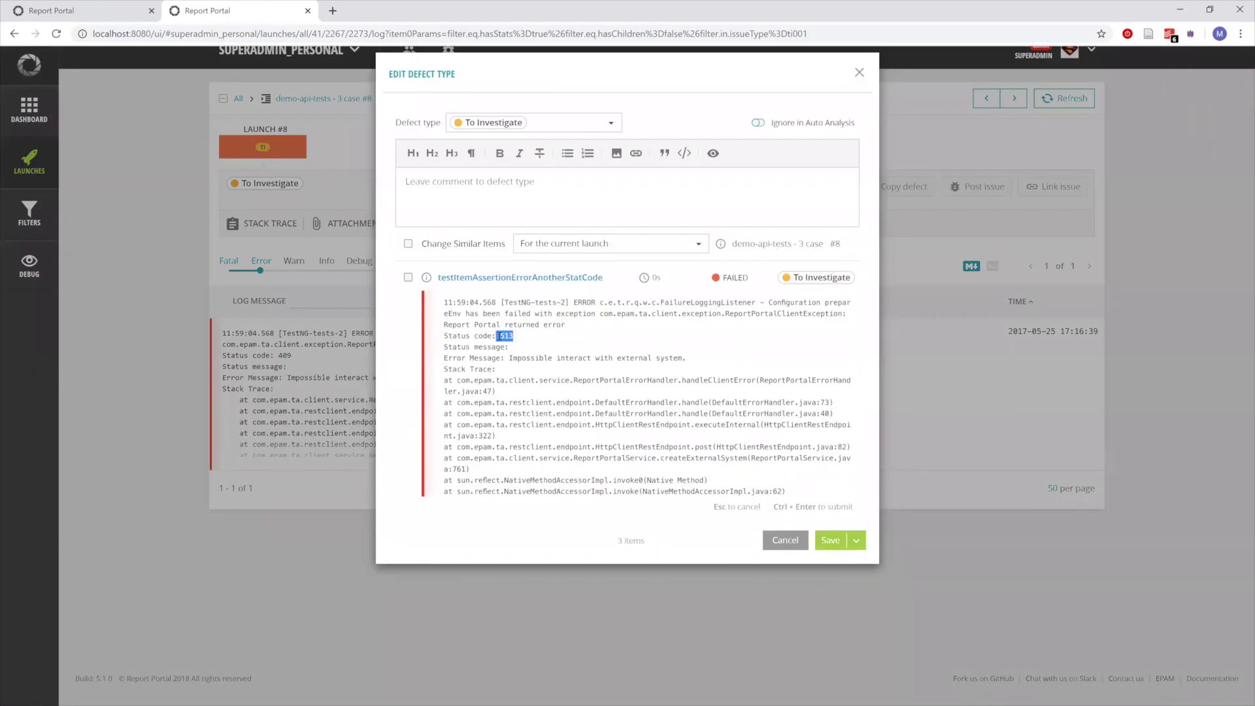
{"action": "left_click", "coordinate": [551, 336]}
{"action": "scroll", "coordinate": [568, 338], "scroll_direction": "down", "scroll_amount": 10}
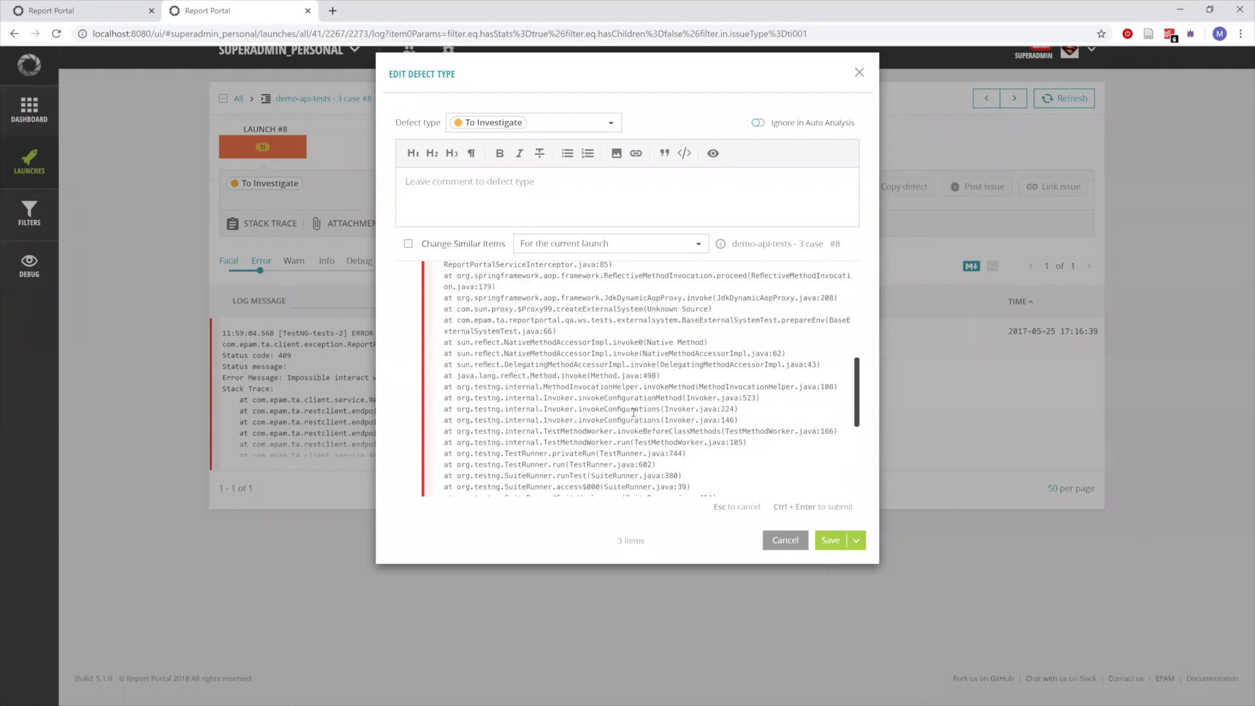
{"action": "left_click", "coordinate": [648, 335]}
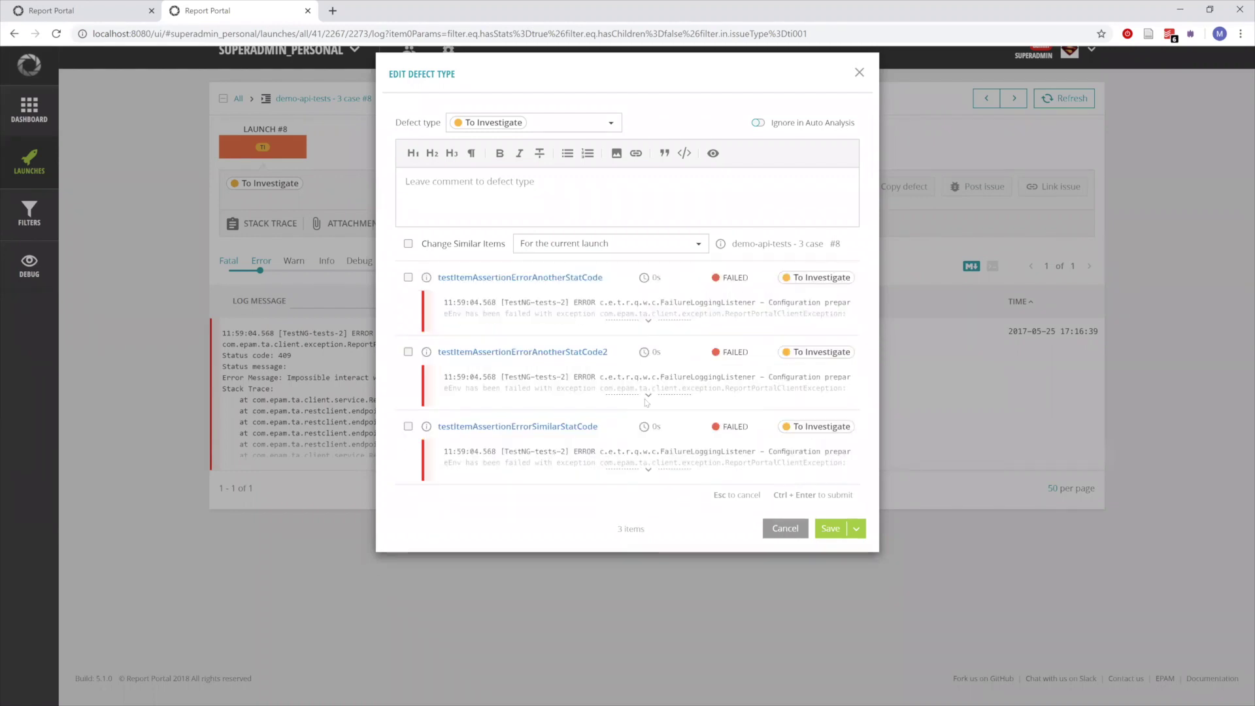
- Expand the error log of the similar item testItemAssertionErrorAnotherStatCode2 and examine its status code and stack trace
{"action": "left_click", "coordinate": [648, 396]}
{"action": "left_click_drag", "start_coordinate": [500, 411], "coordinate": [517, 413]}
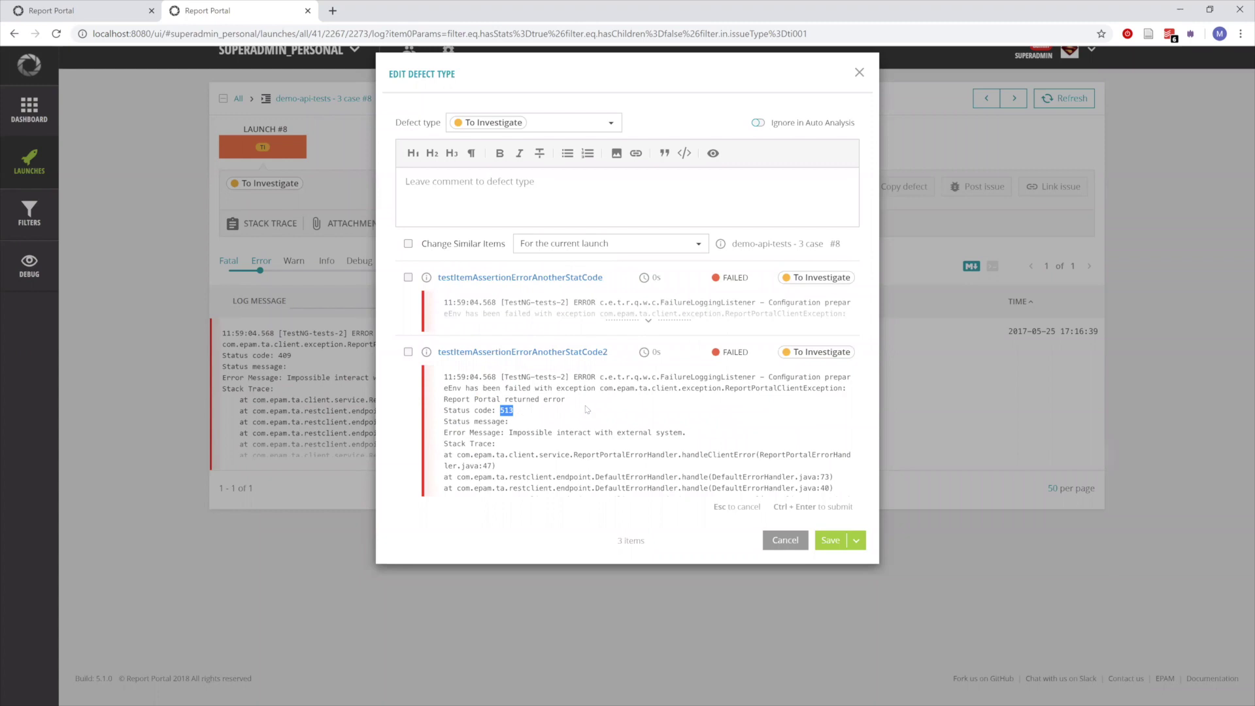
{"action": "scroll", "coordinate": [631, 415], "scroll_direction": "down", "scroll_amount": 10}
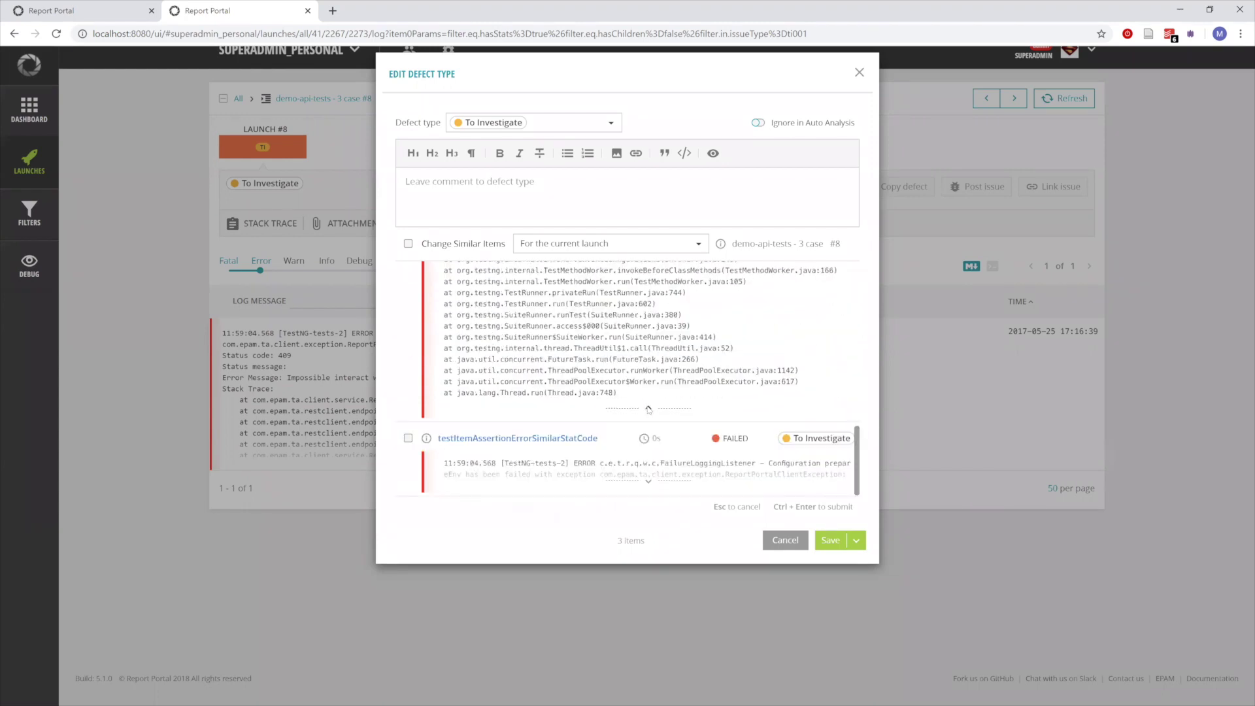
{"action": "left_click", "coordinate": [648, 410]}
- Expand the error log of the similar item testItemAssertionErrorSimilarStatCode and check its status code
{"action": "left_click", "coordinate": [649, 472]}
{"action": "scroll", "coordinate": [498, 351], "scroll_direction": "down", "scroll_amount": 2}
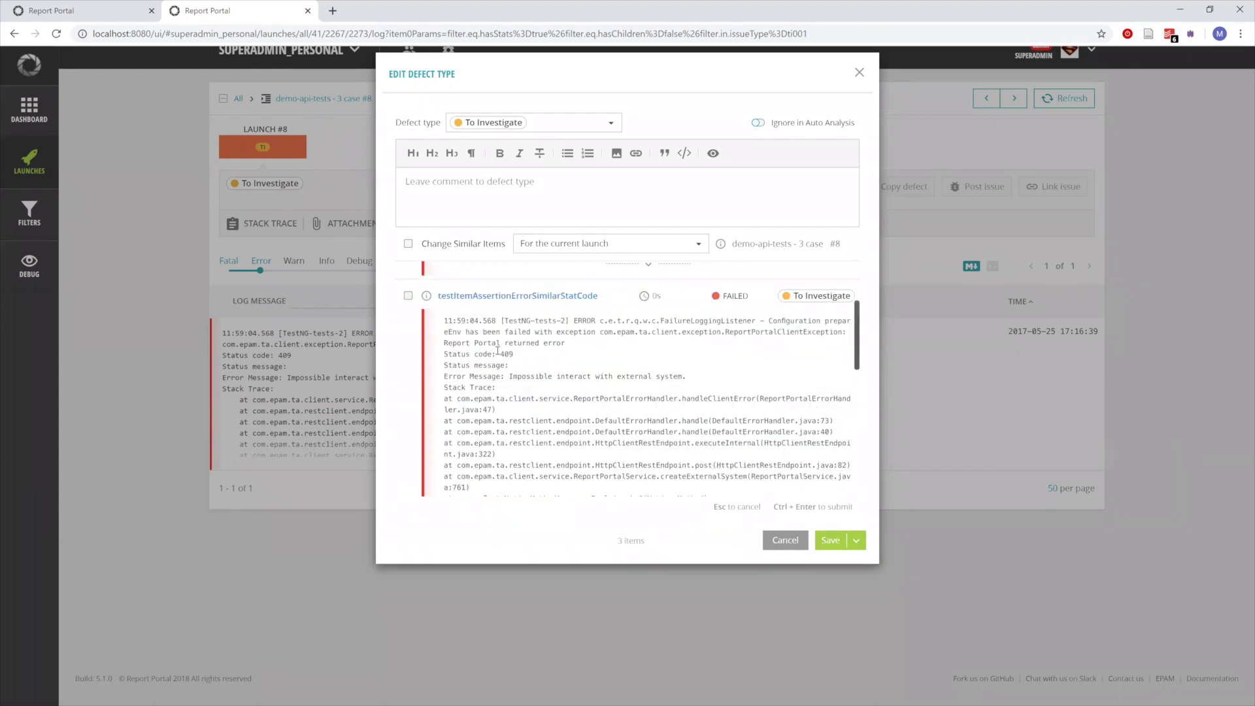
{"action": "left_click_drag", "start_coordinate": [499, 353], "coordinate": [514, 354]}
{"action": "left_click", "coordinate": [549, 353]}
{"action": "scroll", "coordinate": [549, 354], "scroll_direction": "up", "scroll_amount": 2}
- Open testItemAssertionErrorAnotherStatCode in a separate tab and save its defect type as Automation Bug
{"action": "right_click", "coordinate": [540, 283]}
{"action": "left_click", "coordinate": [588, 289]}
{"action": "key", "text": "ctrl+Tab"}
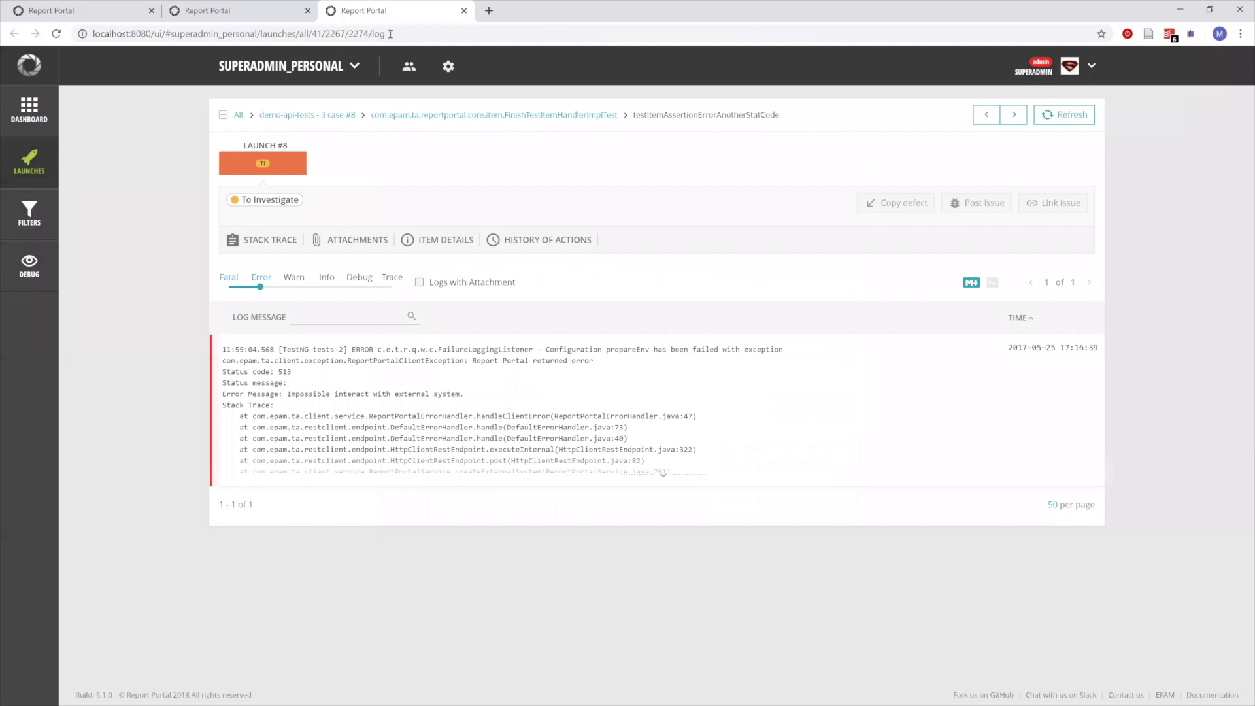
{"action": "left_click", "coordinate": [288, 200]}
{"action": "left_click", "coordinate": [528, 126]}
{"action": "left_click", "coordinate": [523, 154]}
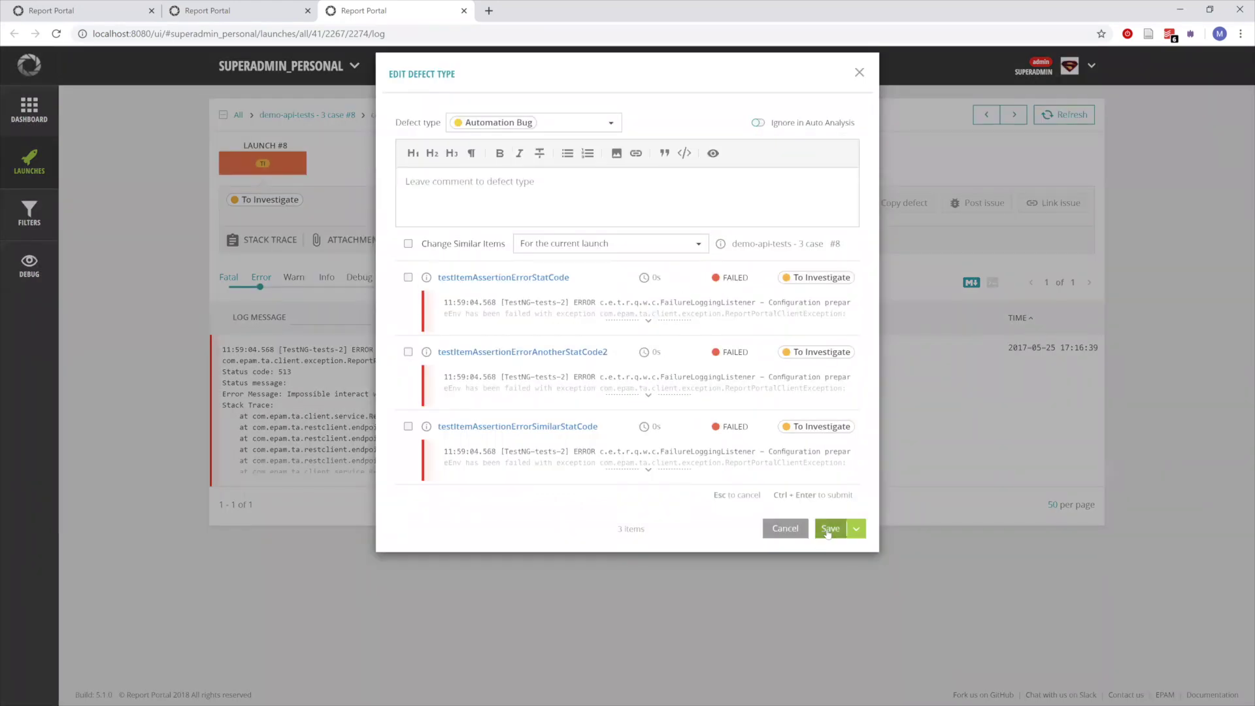
{"action": "key", "text": "ctrl+Return"}
{"action": "left_click", "coordinate": [464, 11]}
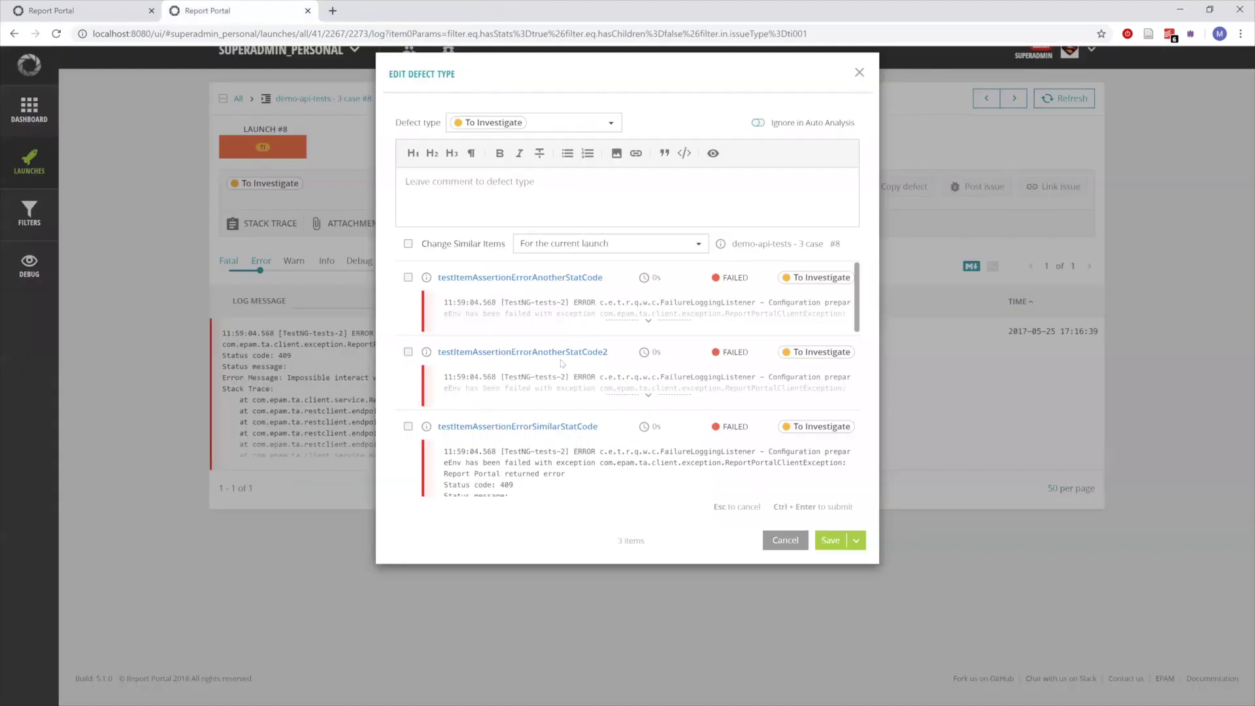
- Open testItemAssertionErrorAnotherStatCode2 in a separate tab and save its defect type as Automation Bug
{"action": "right_click", "coordinate": [561, 356]}
{"action": "left_click", "coordinate": [609, 365]}
{"action": "left_click", "coordinate": [363, 11]}
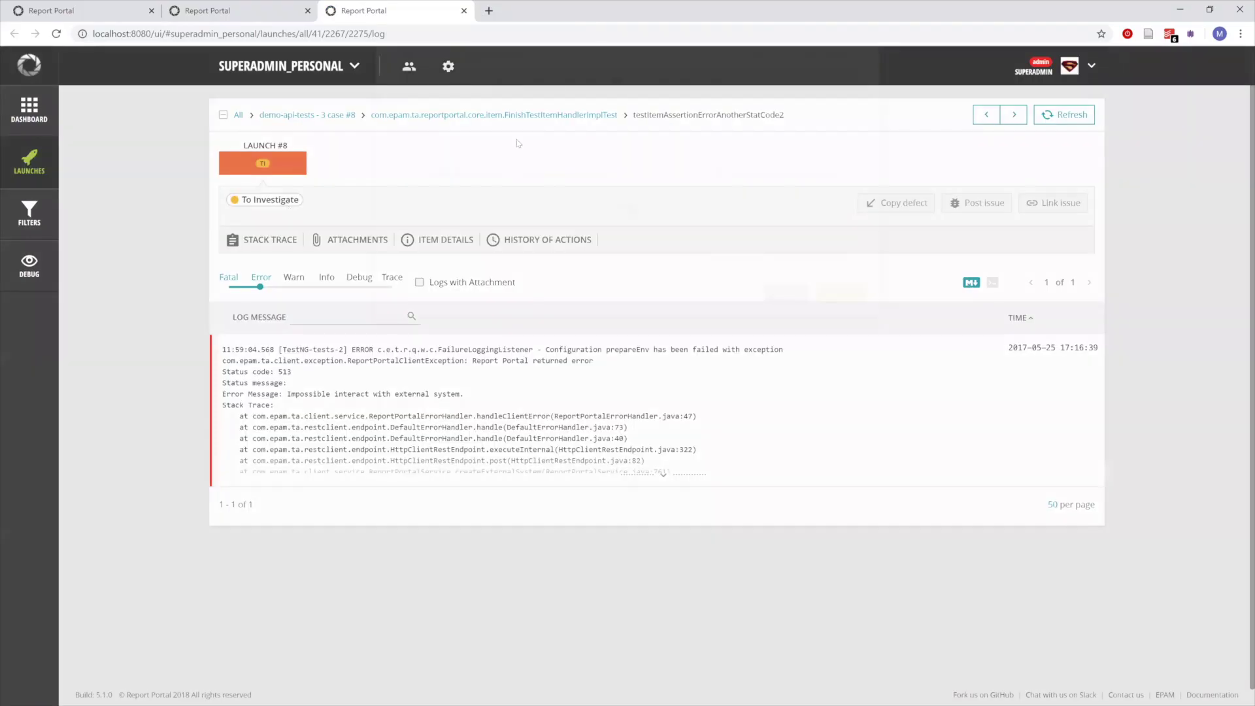
{"action": "left_click", "coordinate": [270, 200]}
{"action": "left_click", "coordinate": [523, 150]}
{"action": "left_click", "coordinate": [830, 453]}
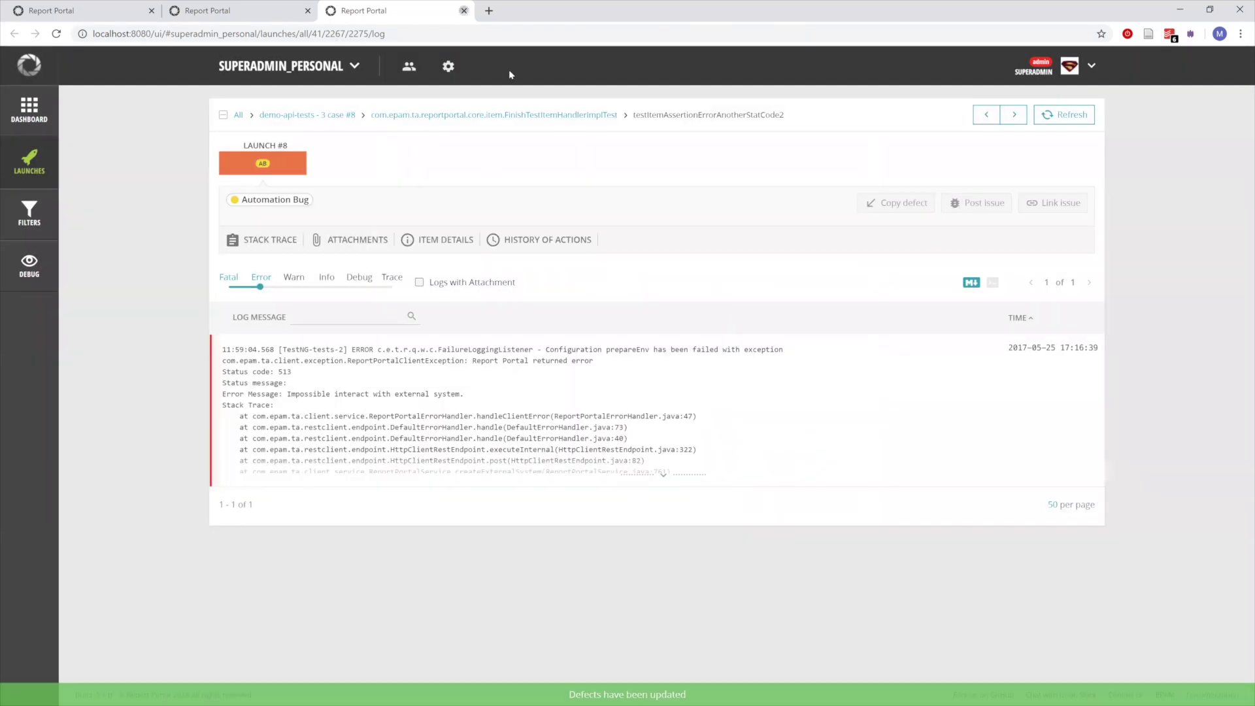
{"action": "left_click", "coordinate": [465, 11]}
- Open testItemAssertionErrorSimilarStatCode in a separate tab and save its defect type as Product Bug
{"action": "right_click", "coordinate": [514, 426]}
{"action": "left_click", "coordinate": [516, 429]}
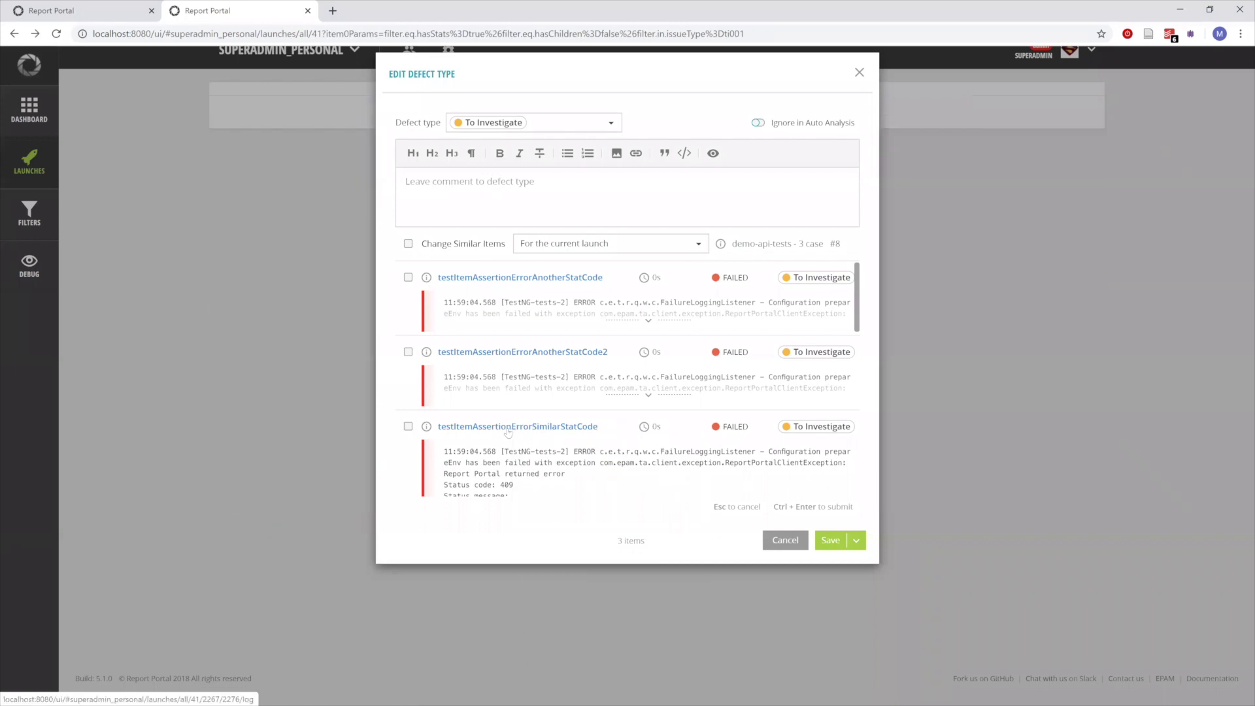
{"action": "left_click", "coordinate": [508, 427]}
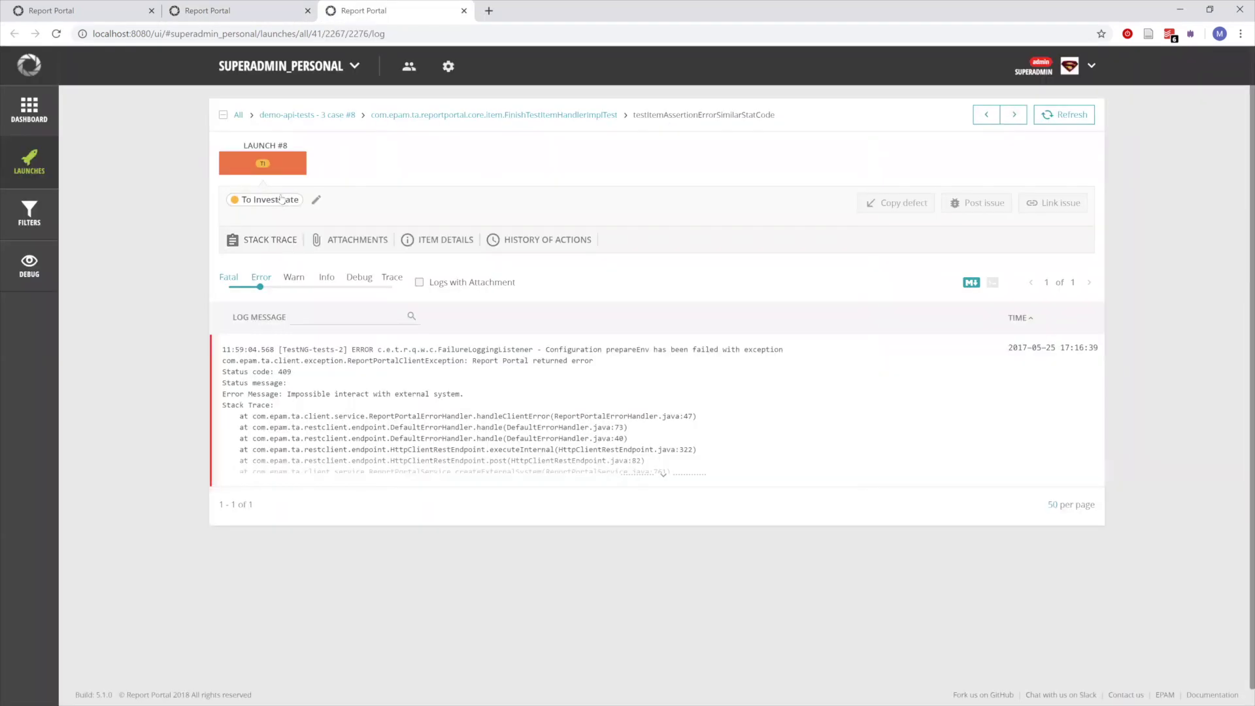
{"action": "left_click", "coordinate": [278, 198]}
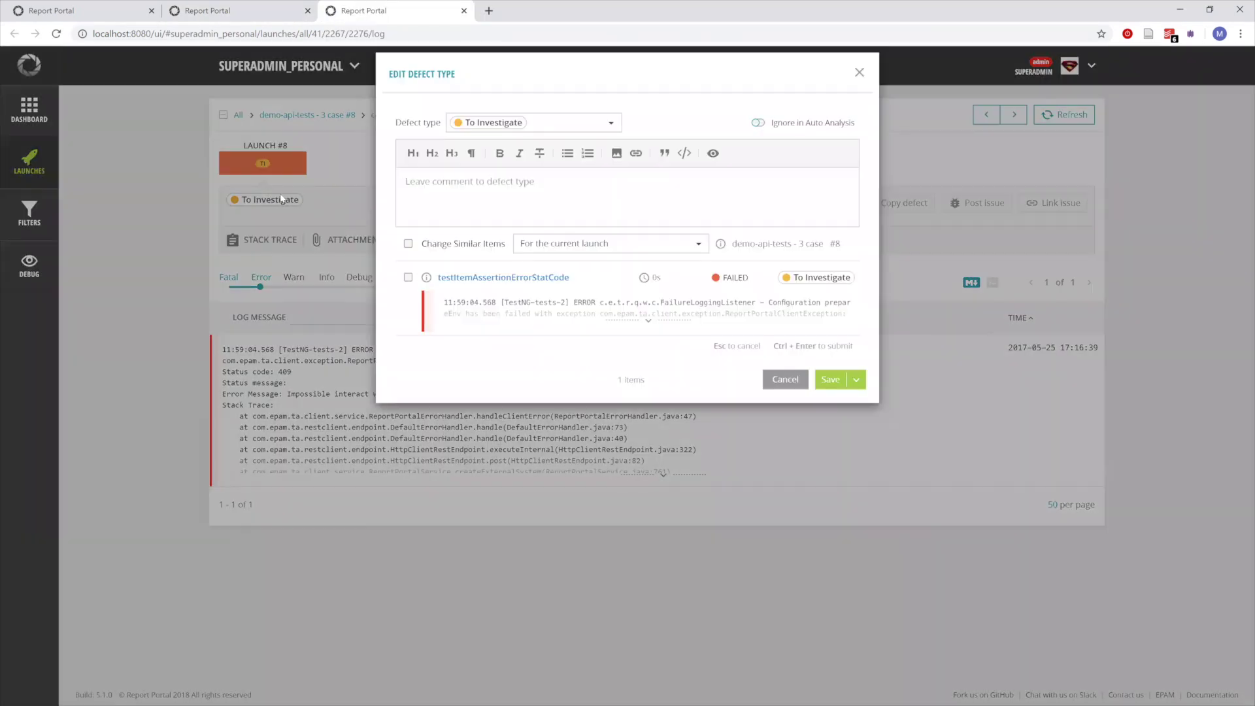
{"action": "left_click", "coordinate": [527, 123]}
{"action": "left_click", "coordinate": [458, 149]}
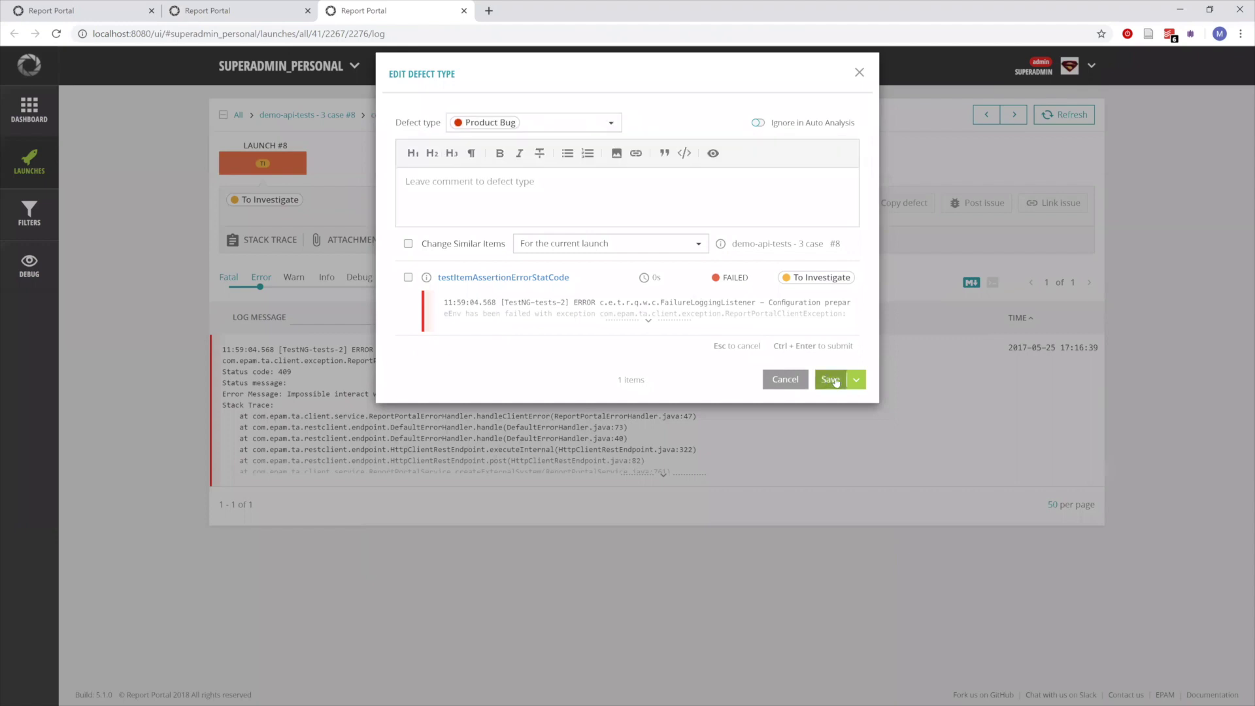
{"action": "left_click", "coordinate": [830, 379]}
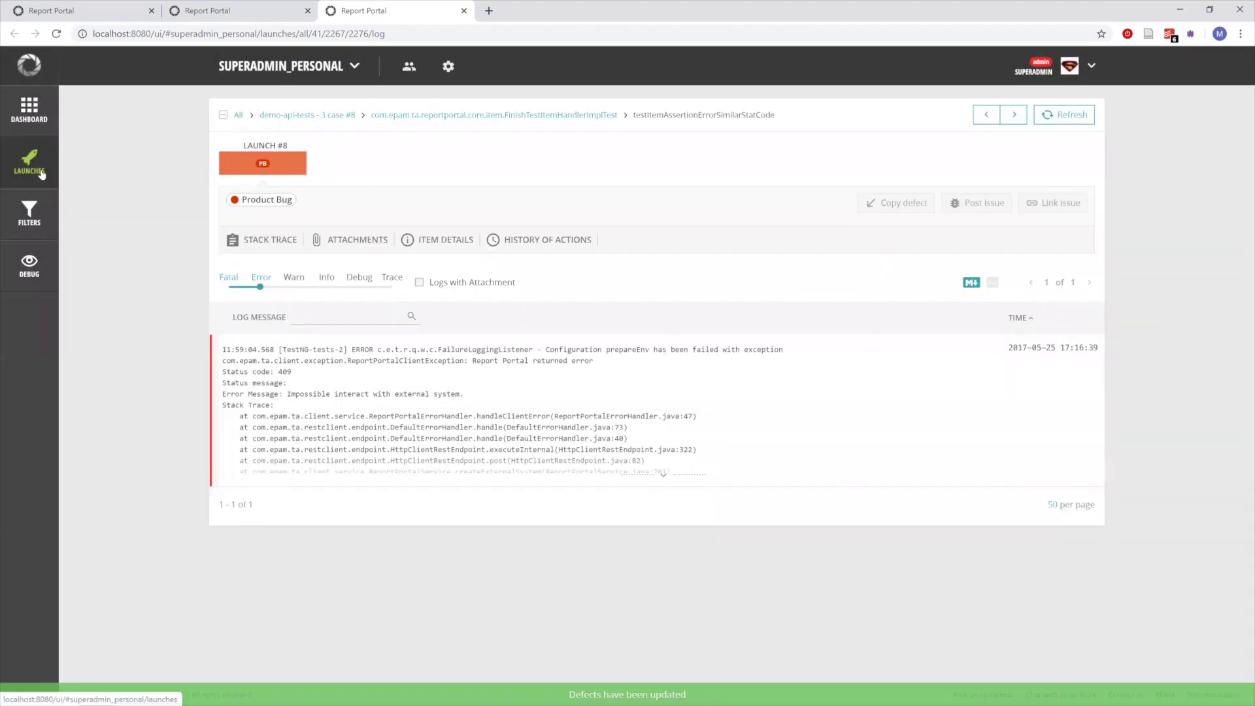
- Run auto analysis on the launch demo-api-tests - 3 case #8 for To Investigate items
{"action": "left_click", "coordinate": [29, 163]}
{"action": "left_click", "coordinate": [227, 360]}
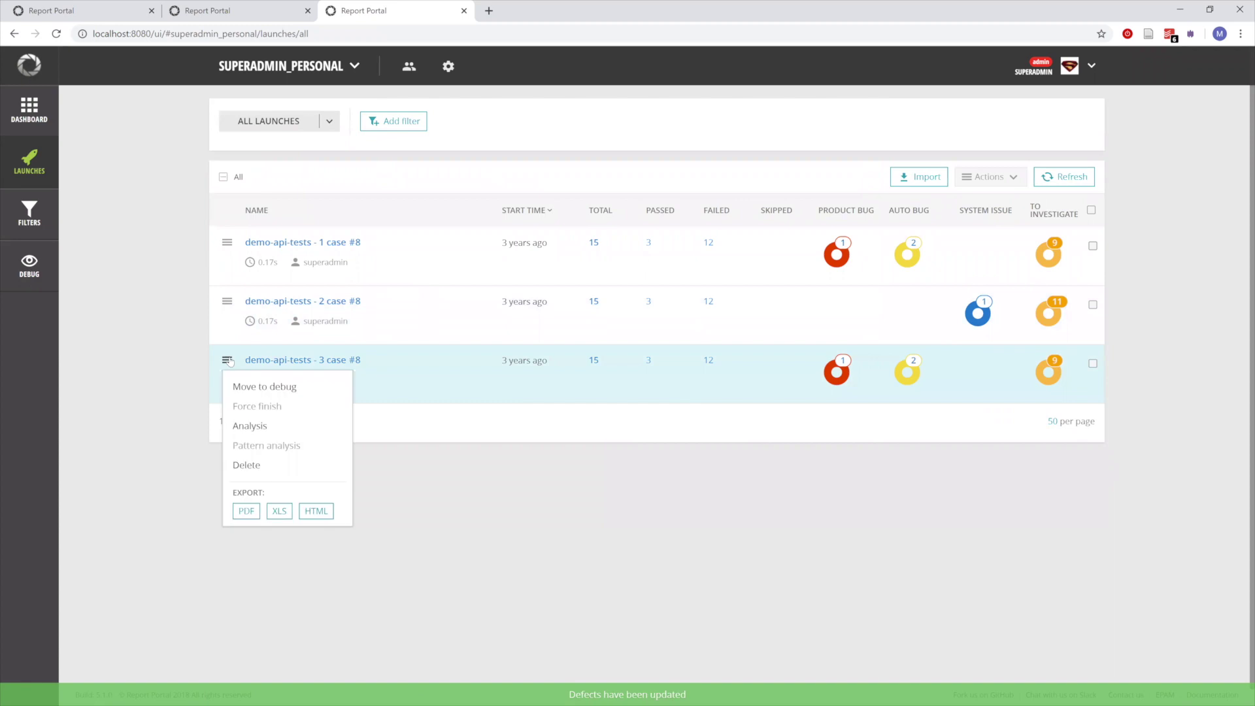
{"action": "left_click", "coordinate": [265, 426]}
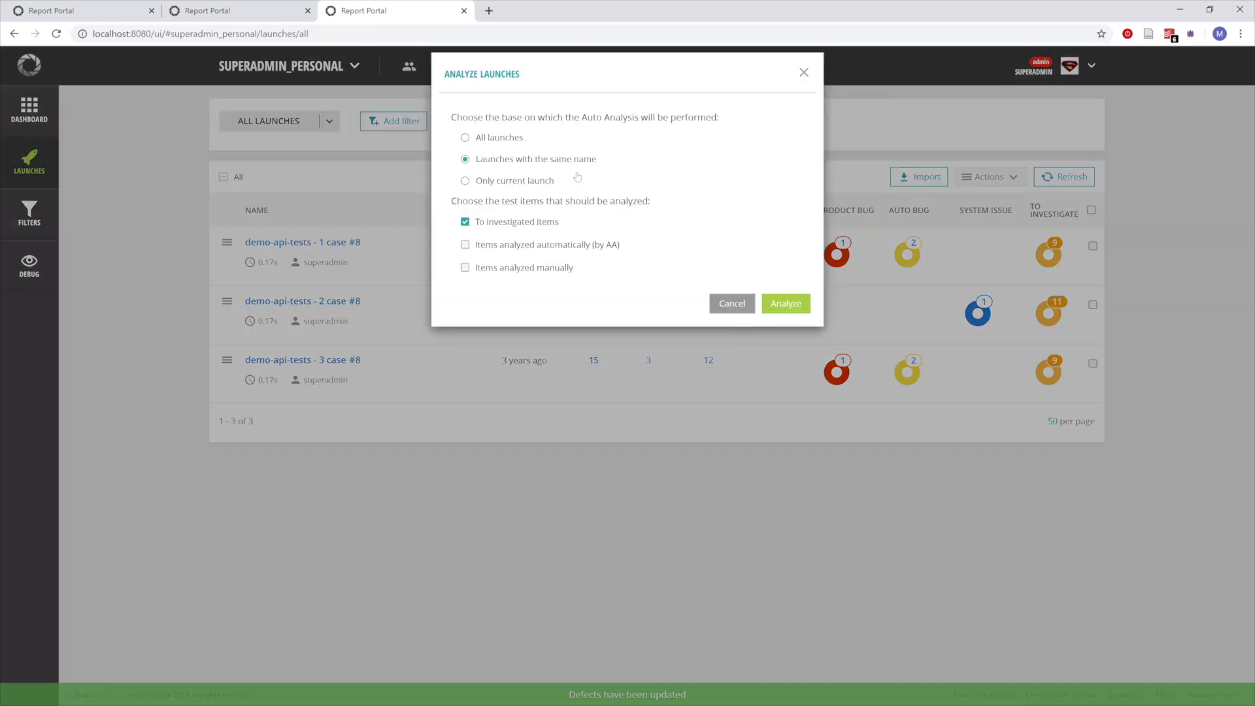
{"action": "left_click", "coordinate": [769, 305]}
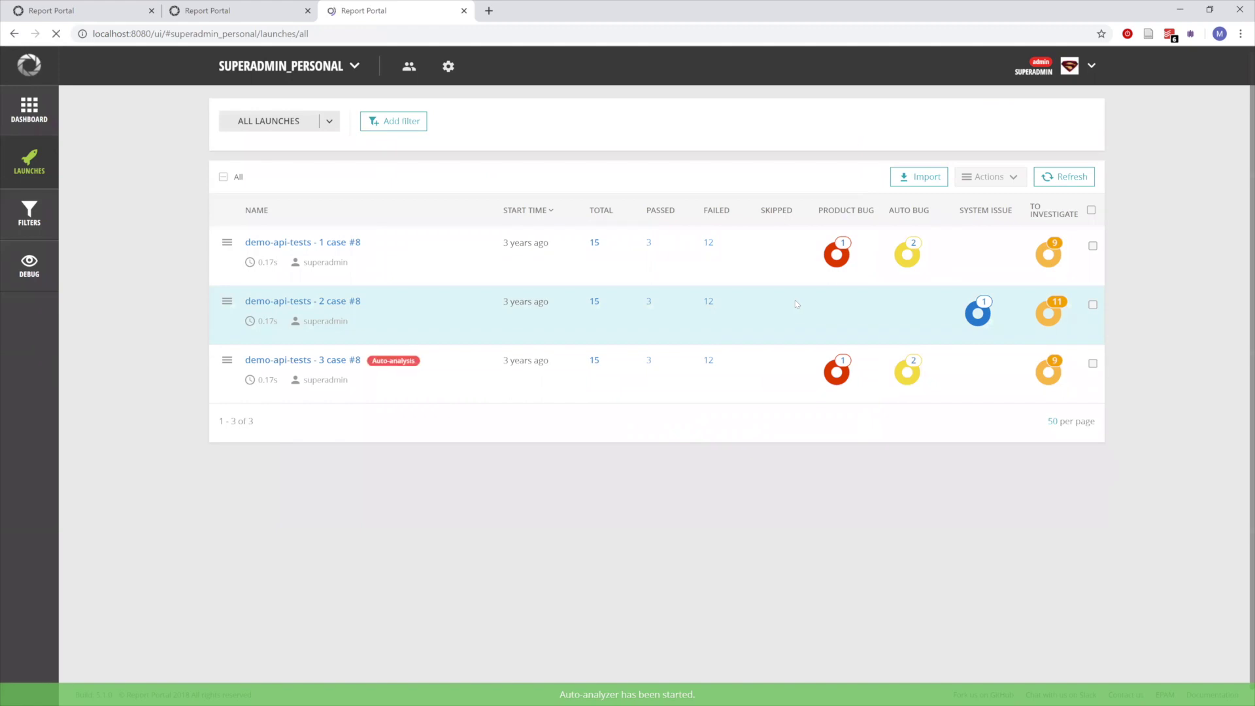
- Reload the launches list and open the Product Bug items of demo-api-tests - 3 case #8
{"action": "key", "text": "F5"}
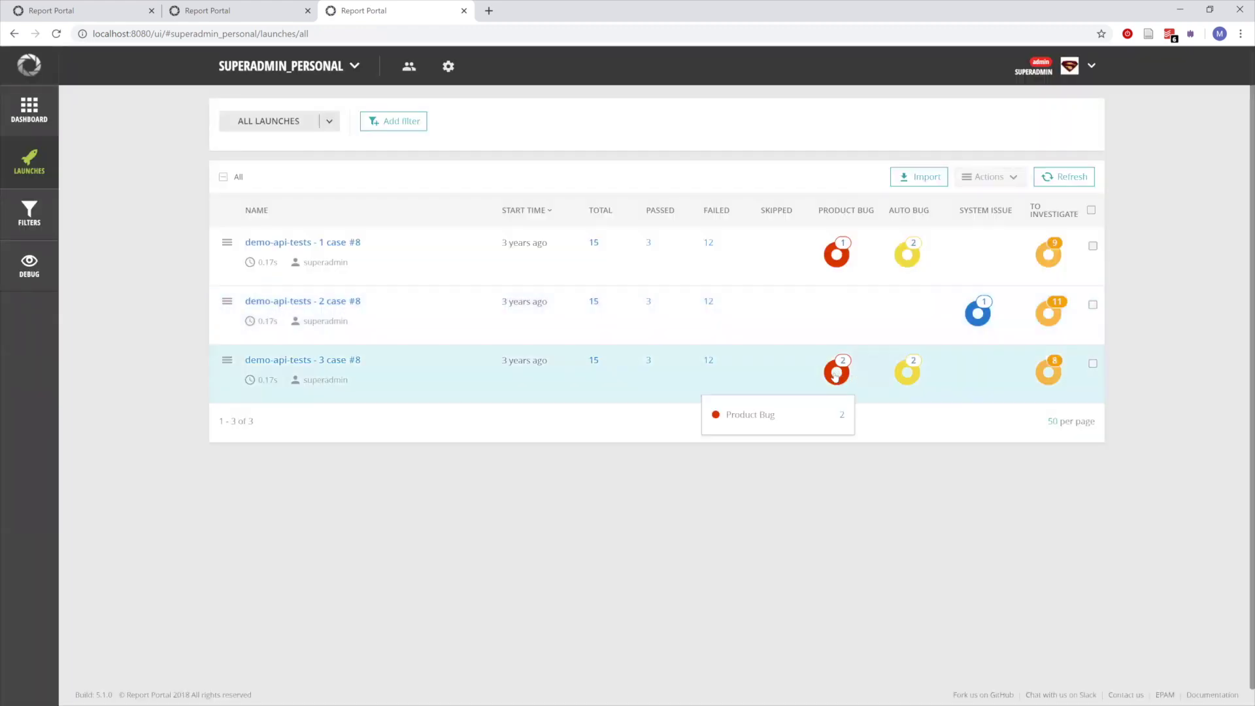
{"action": "left_click", "coordinate": [836, 373]}
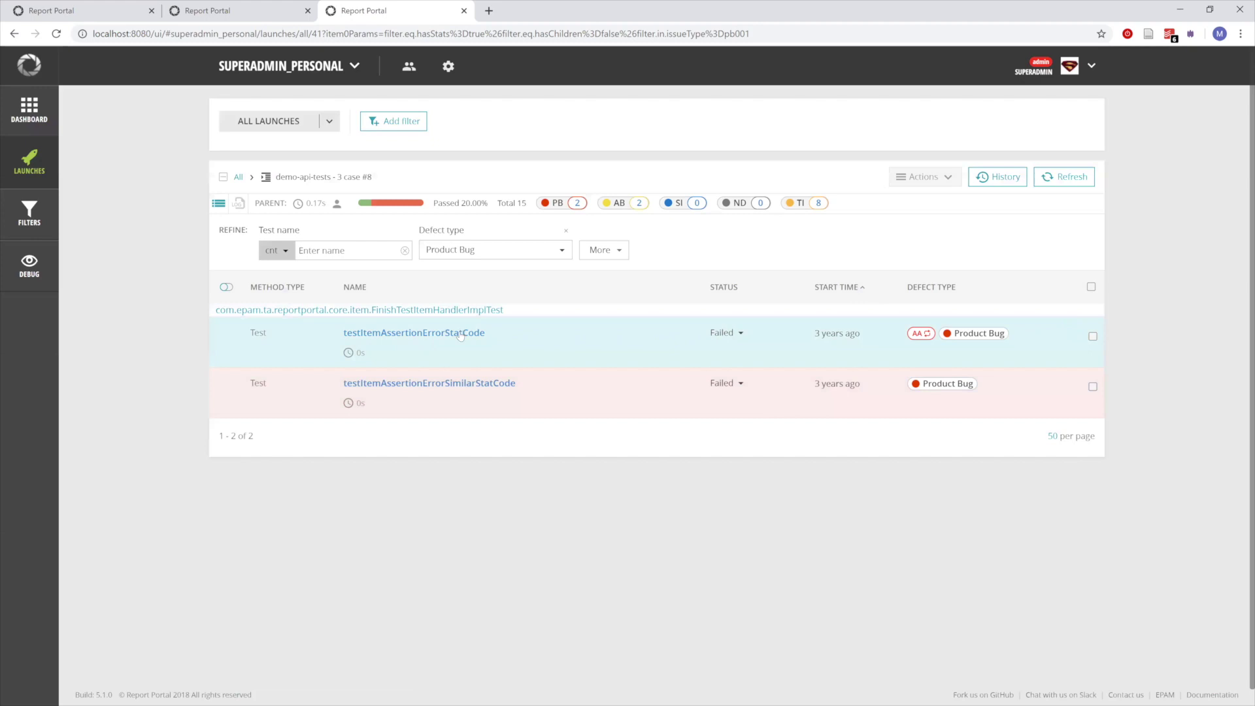